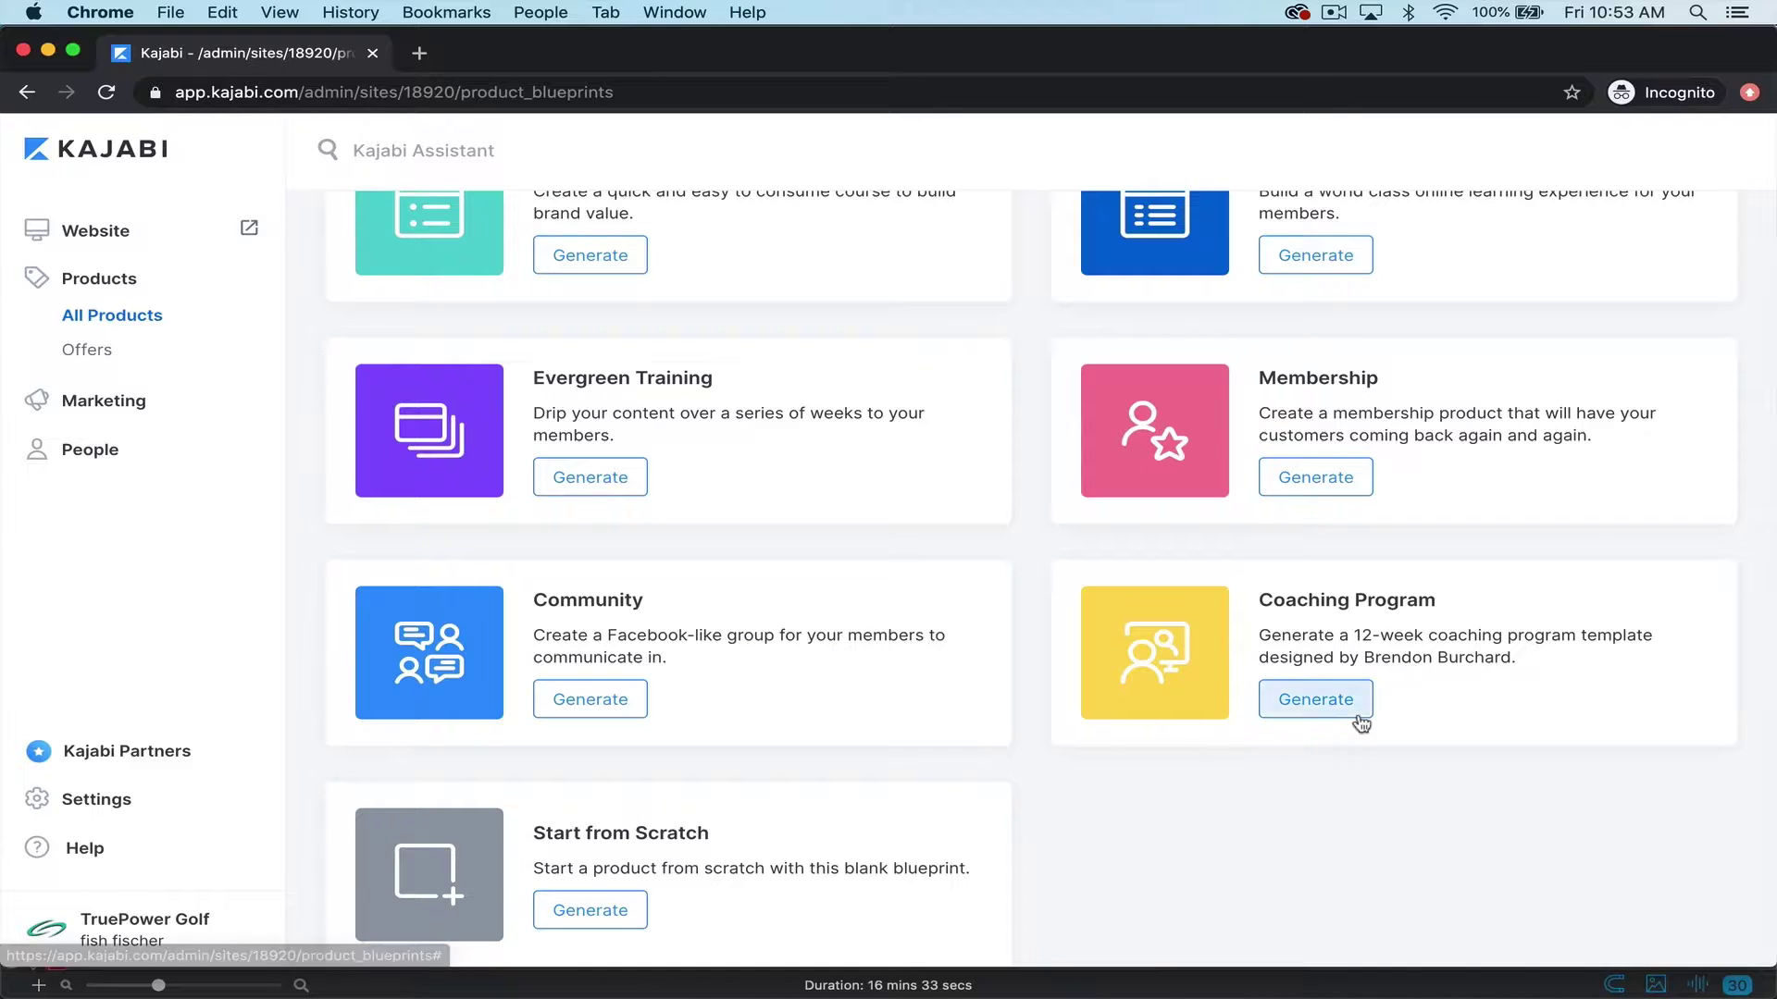
- Scroll up and down the page to look over its listings
scroll(1430, 724, "up", 3)
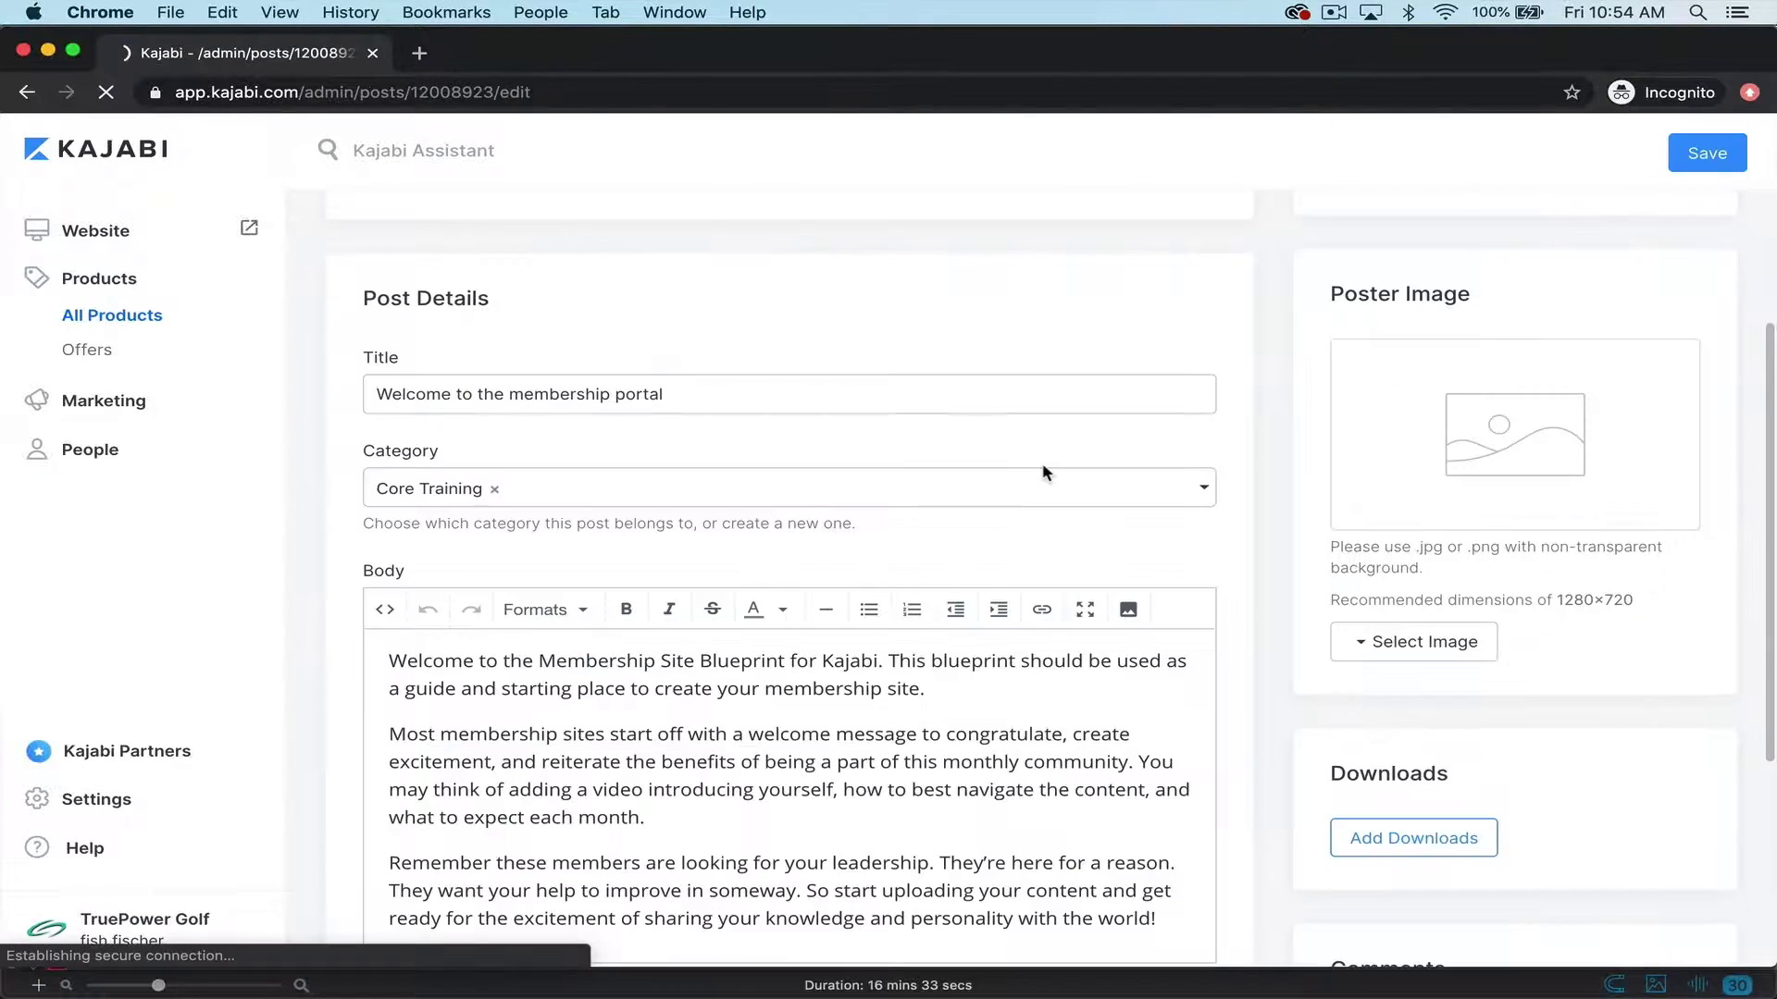
scroll(1043, 472, "down", 3)
scroll(1008, 500, "down", 3)
scroll(968, 527, "up", 1)
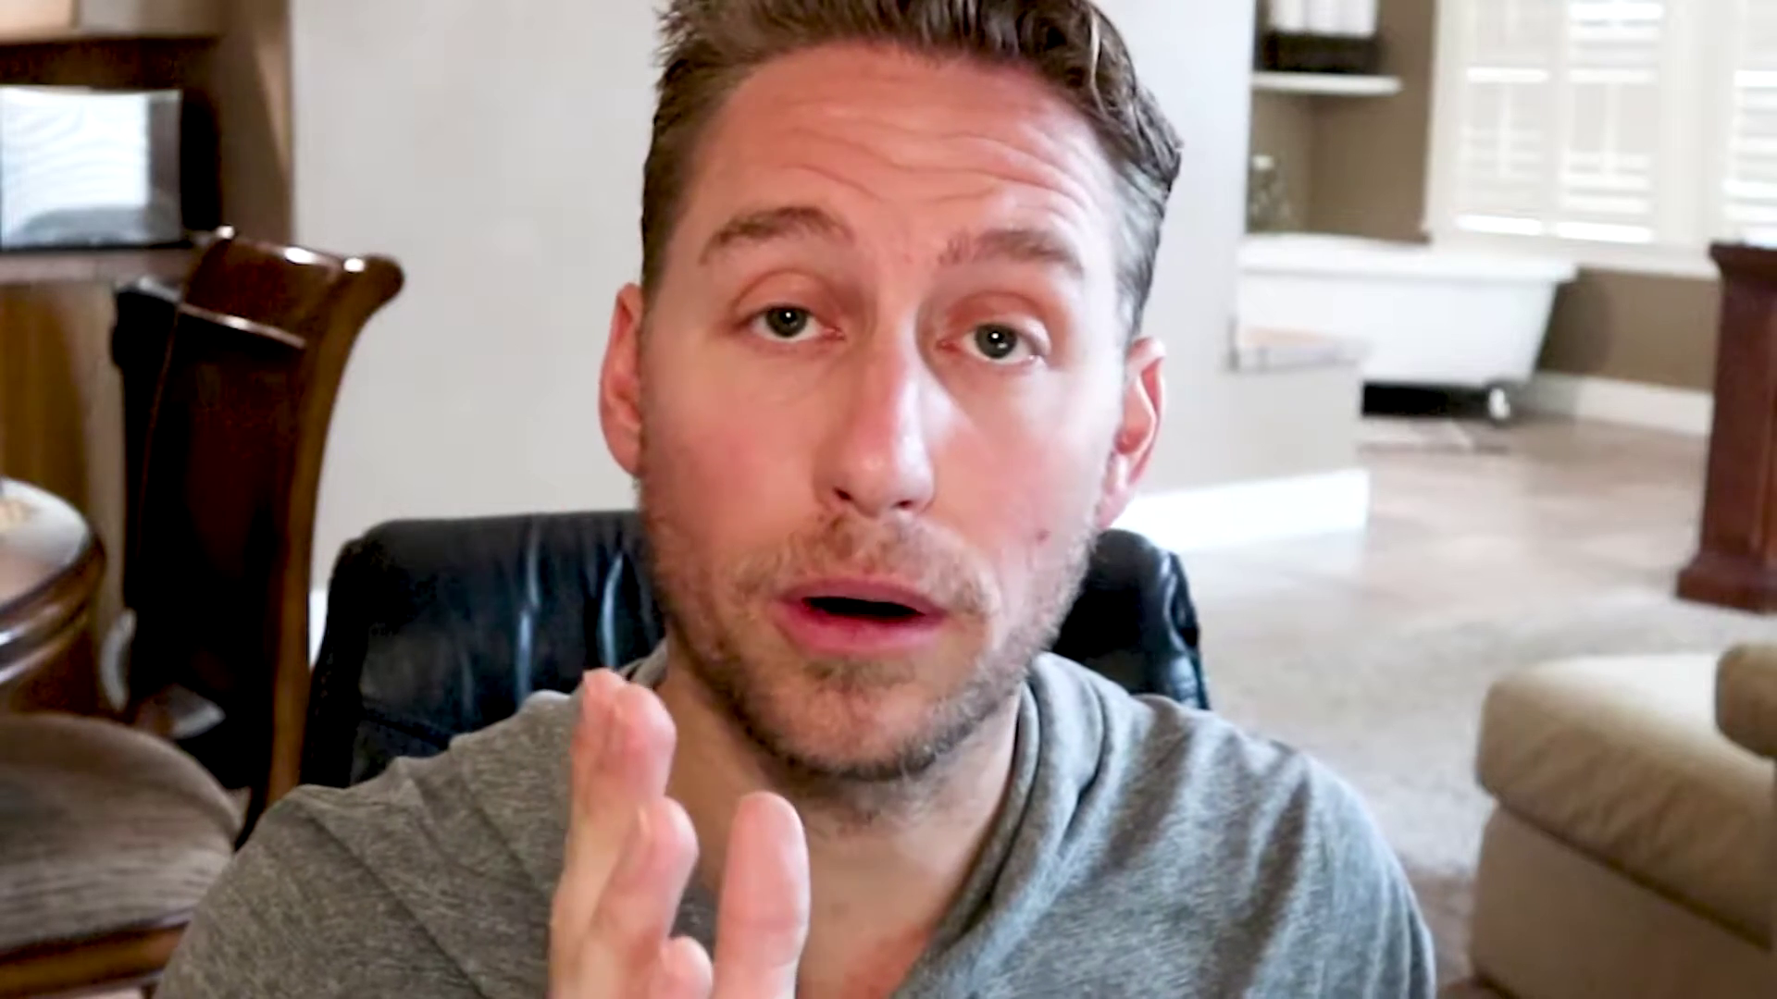
- Start a new product and scroll down the Product Blueprints gallery of Mini Course, Online Course and Membership
left_click(1610, 154)
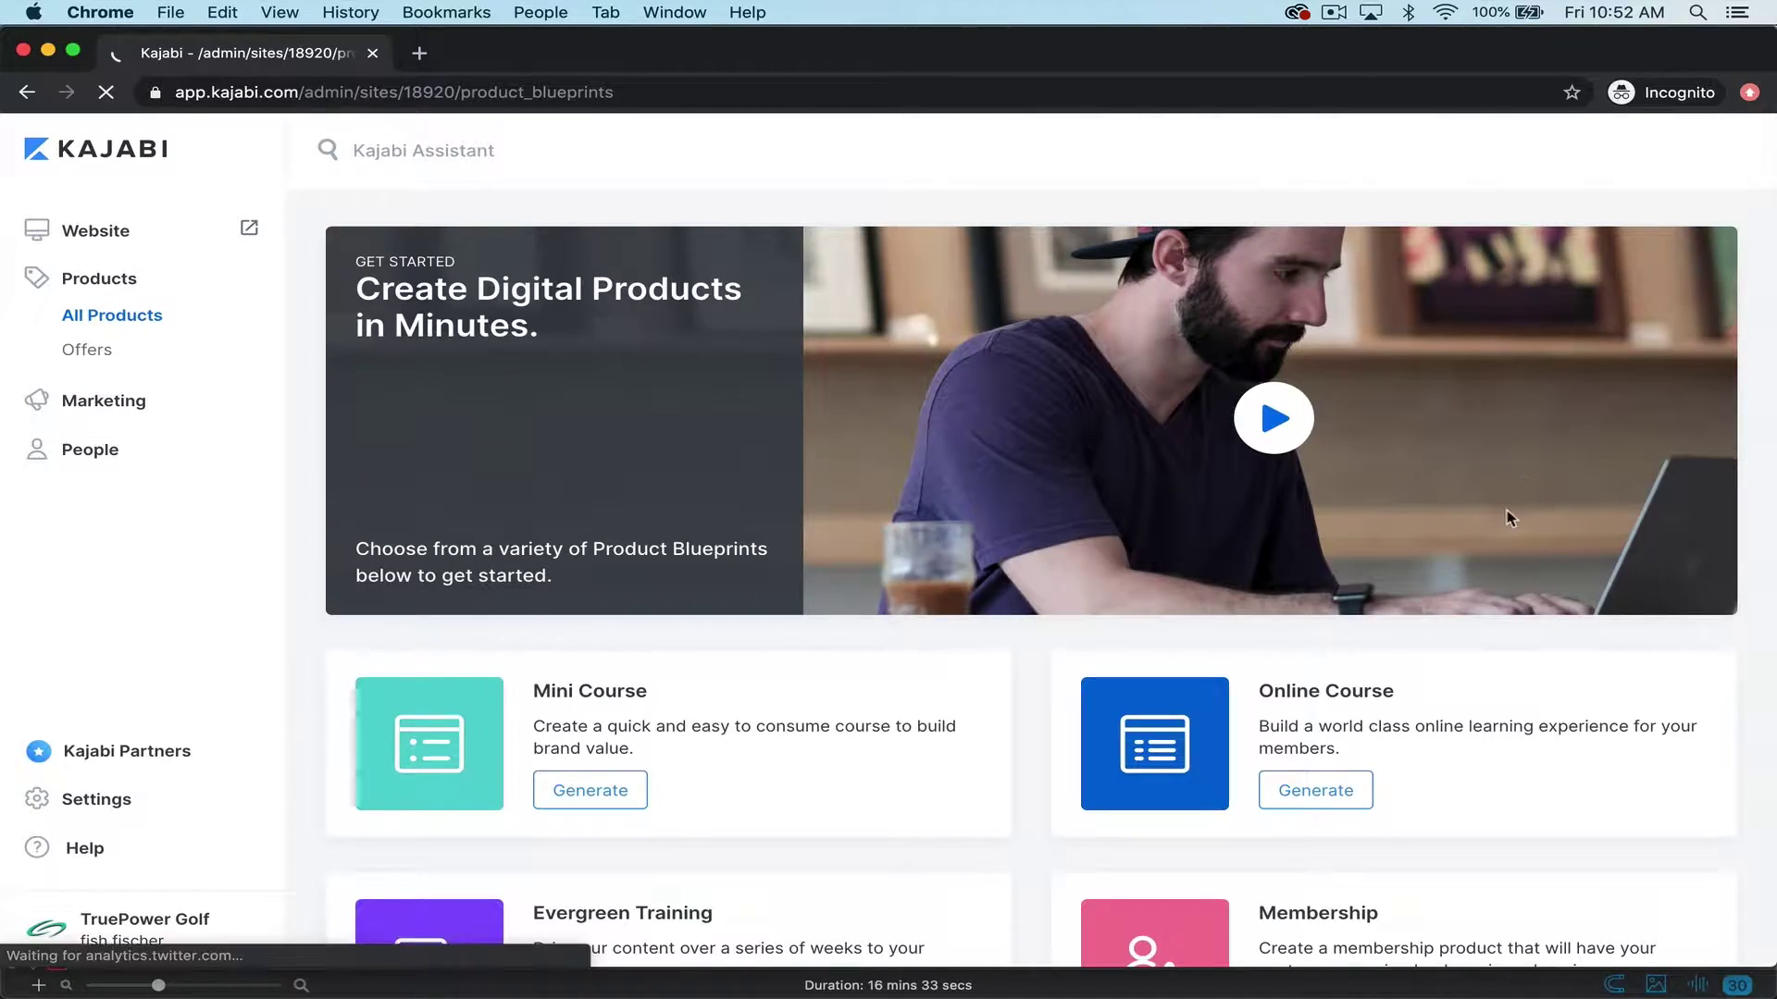
scroll(1507, 511, "down", 5)
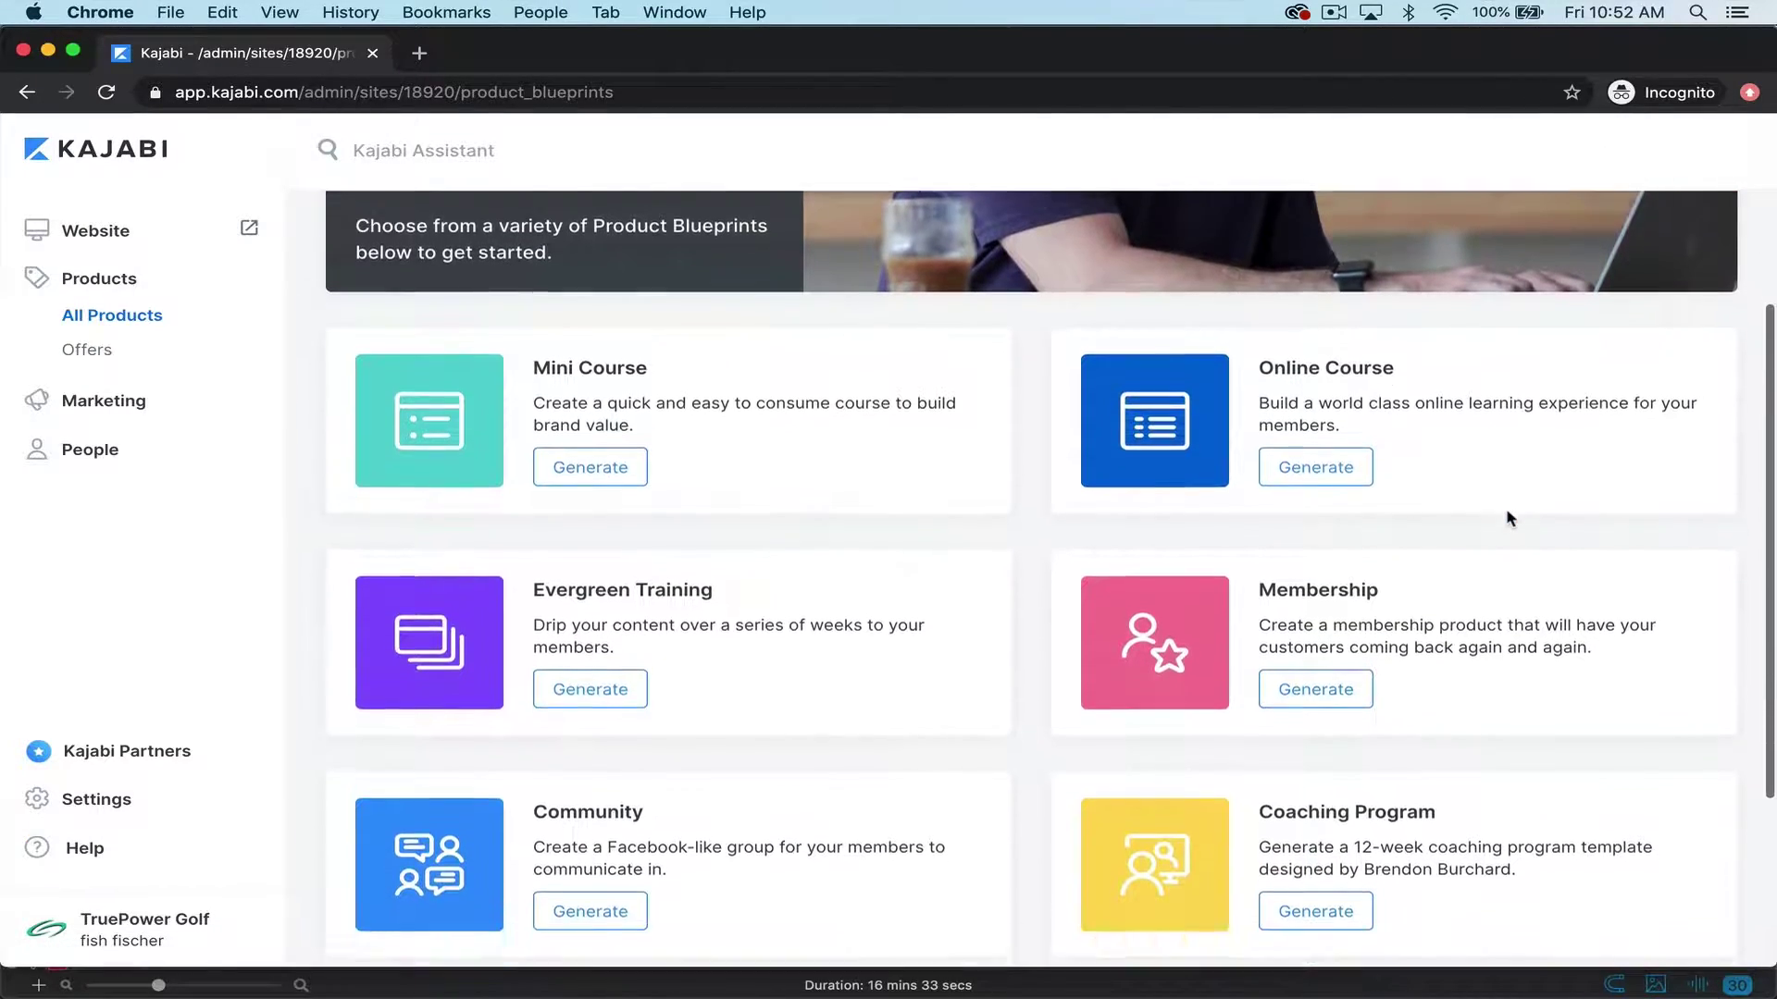
scroll(1510, 518, "down", 2)
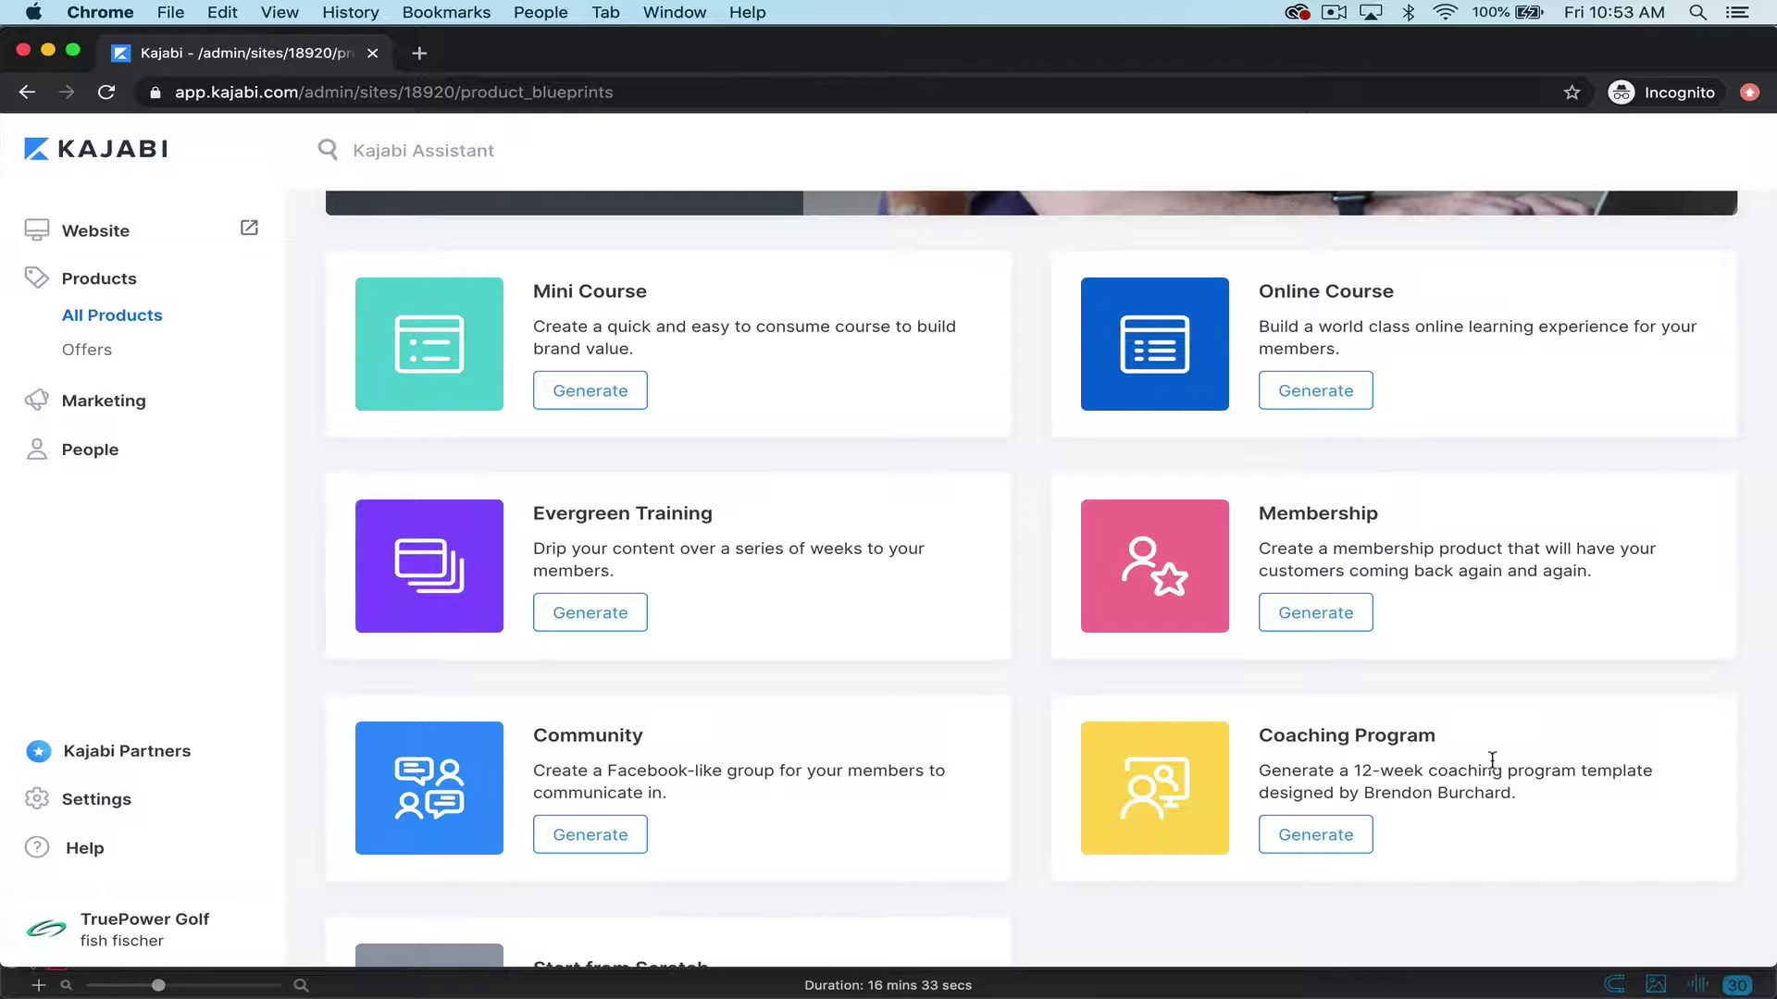
scroll(1491, 759, "down", 3)
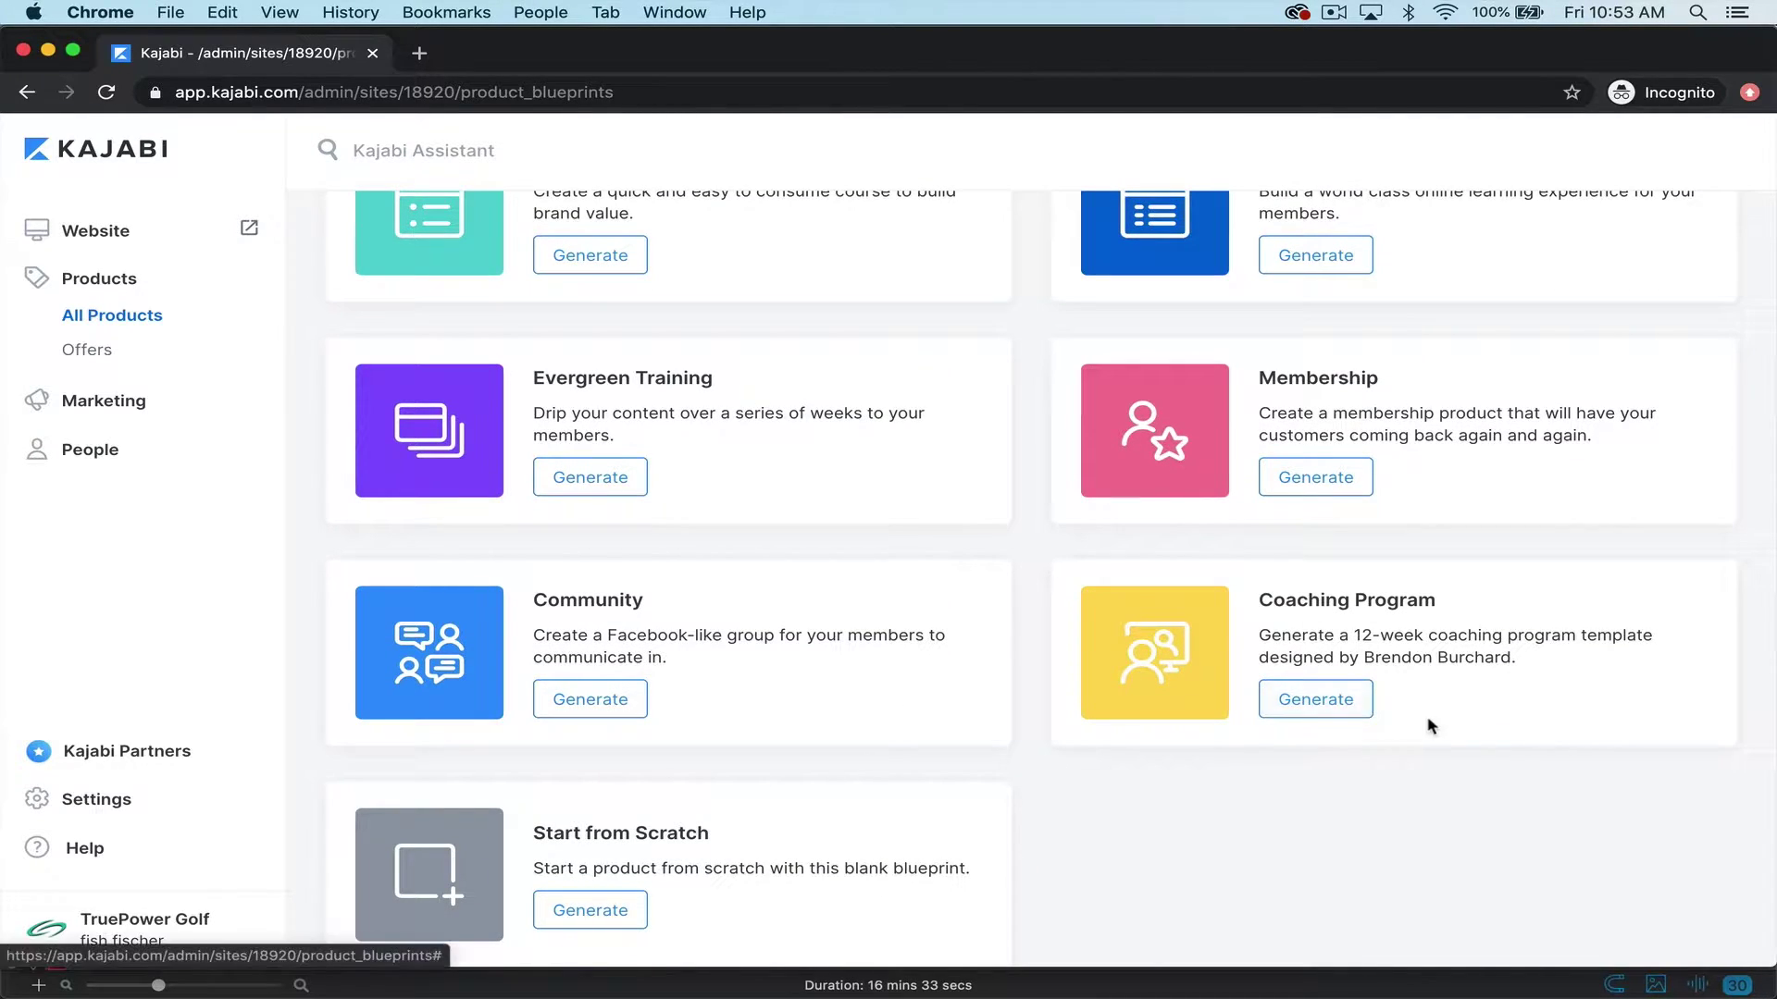
scroll(1431, 726, "up", 4)
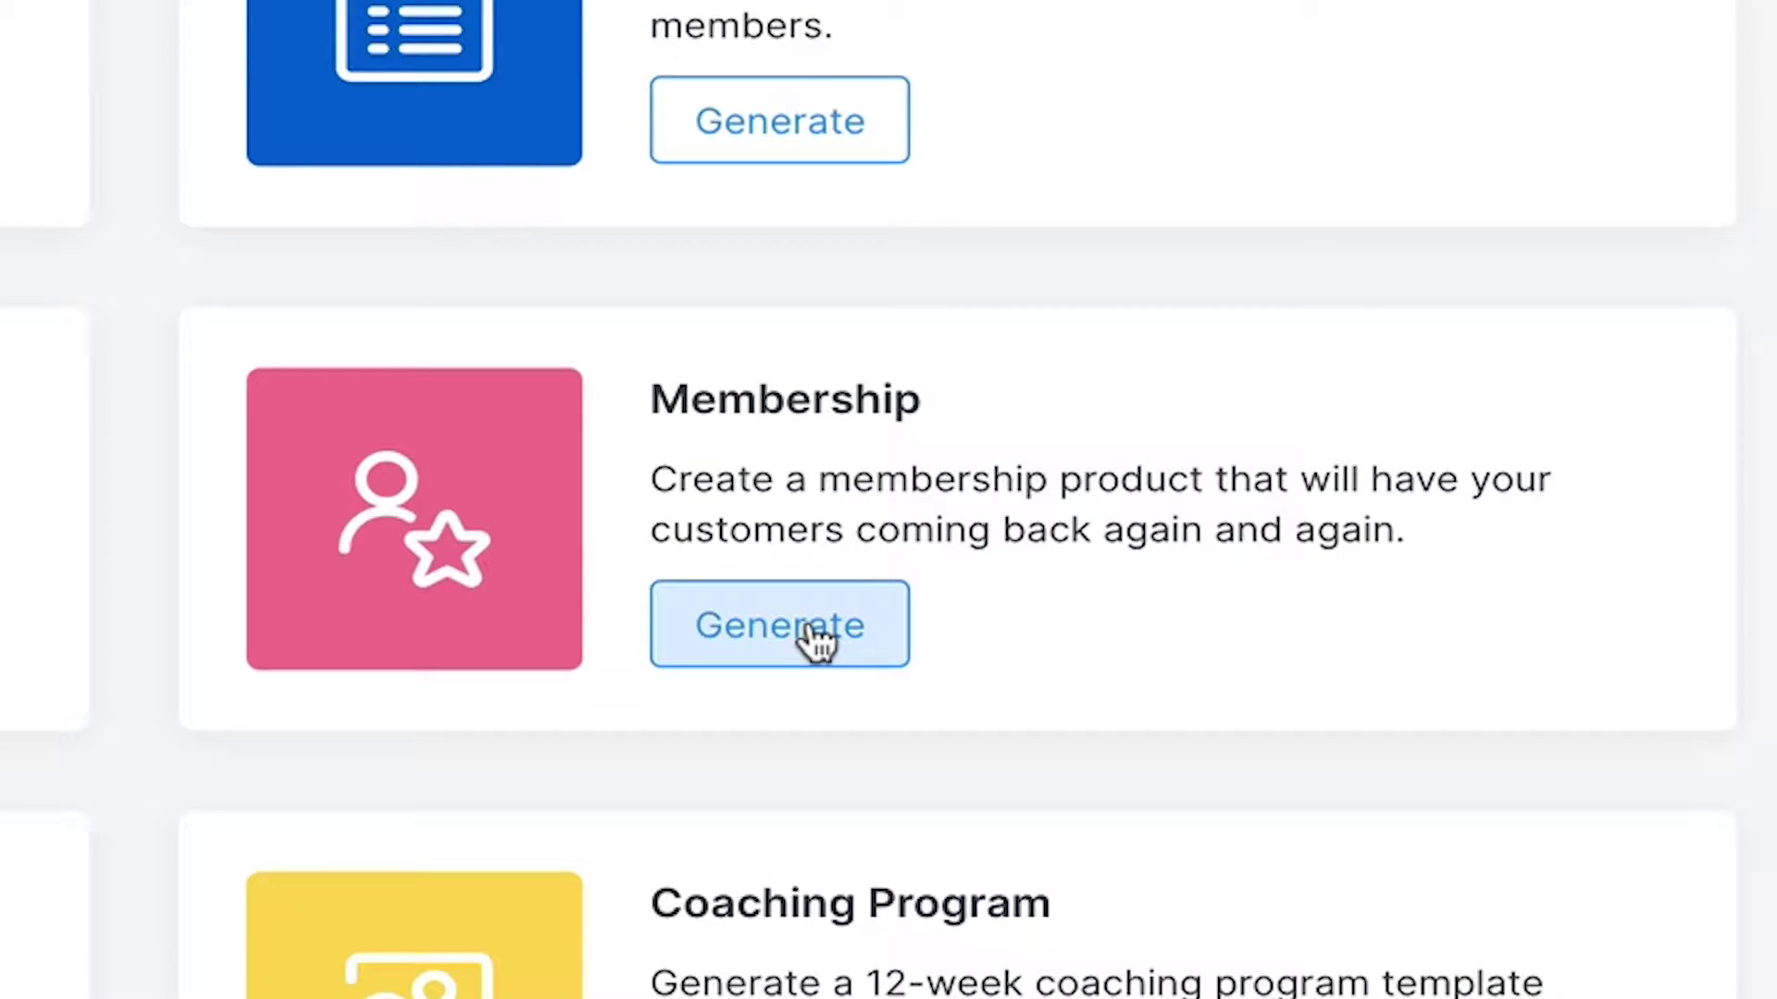
left_click(814, 639)
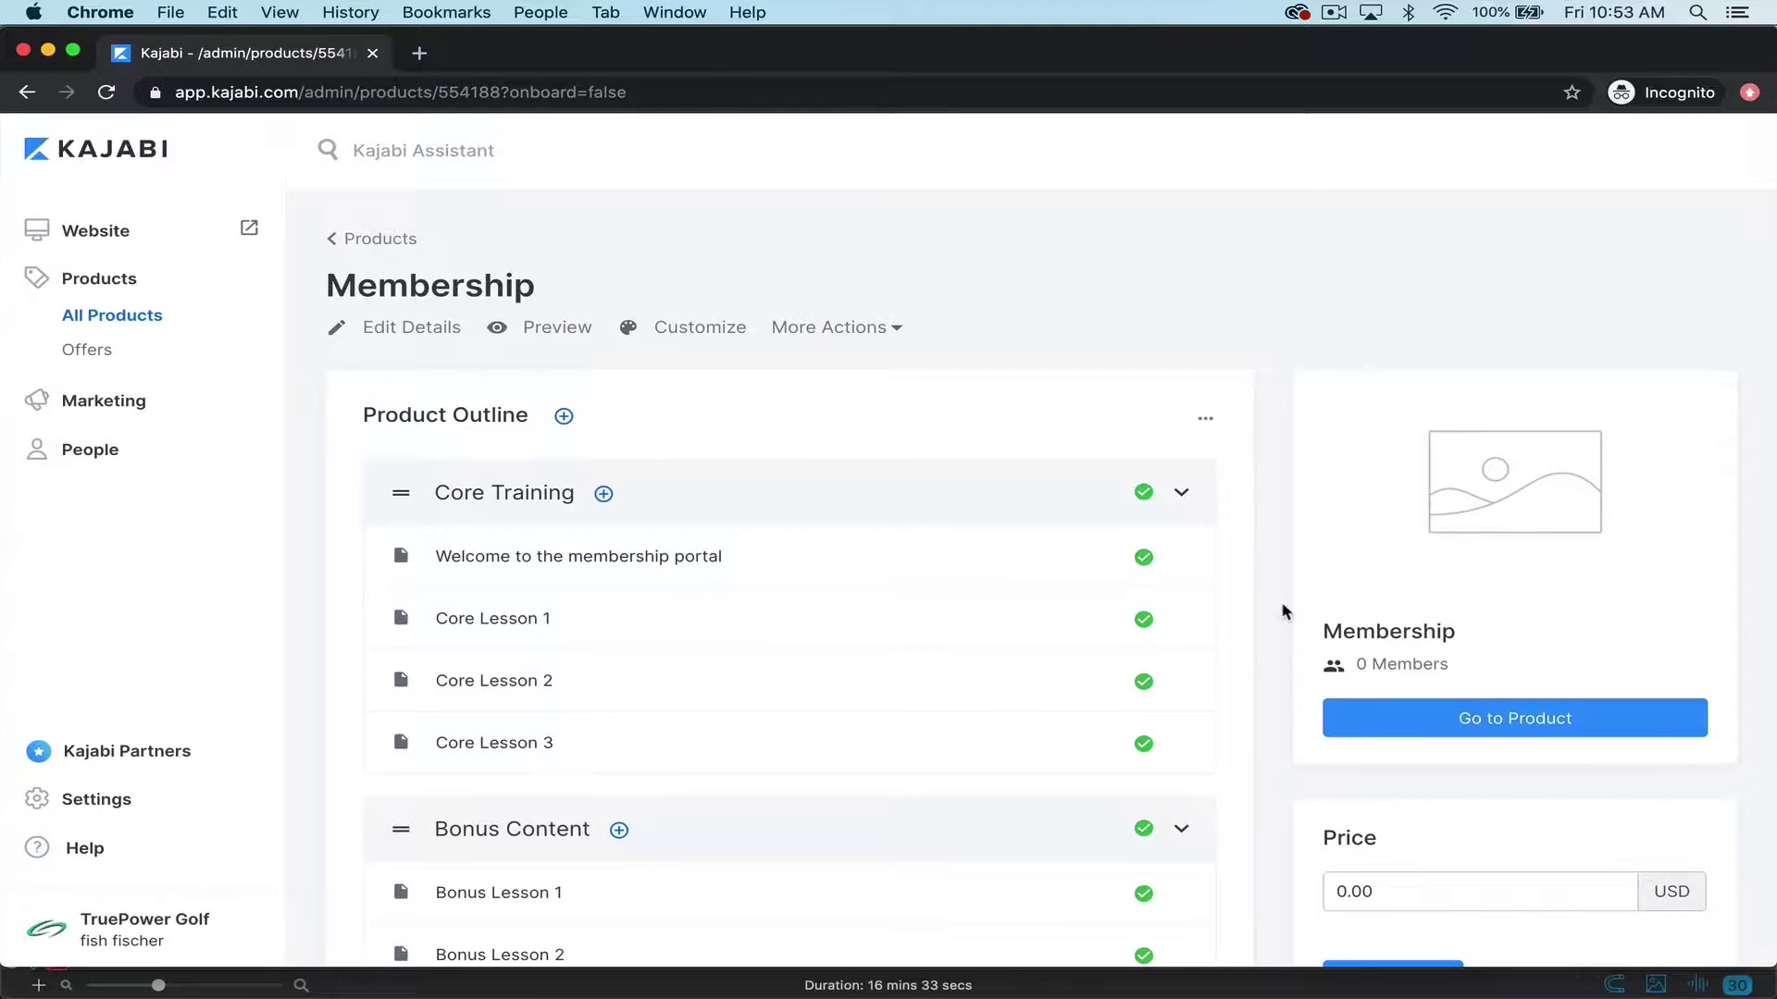
- Go to the 'Welcome to the membership portal' post in the new Membership product's outline
scroll(1282, 611, "down", 5)
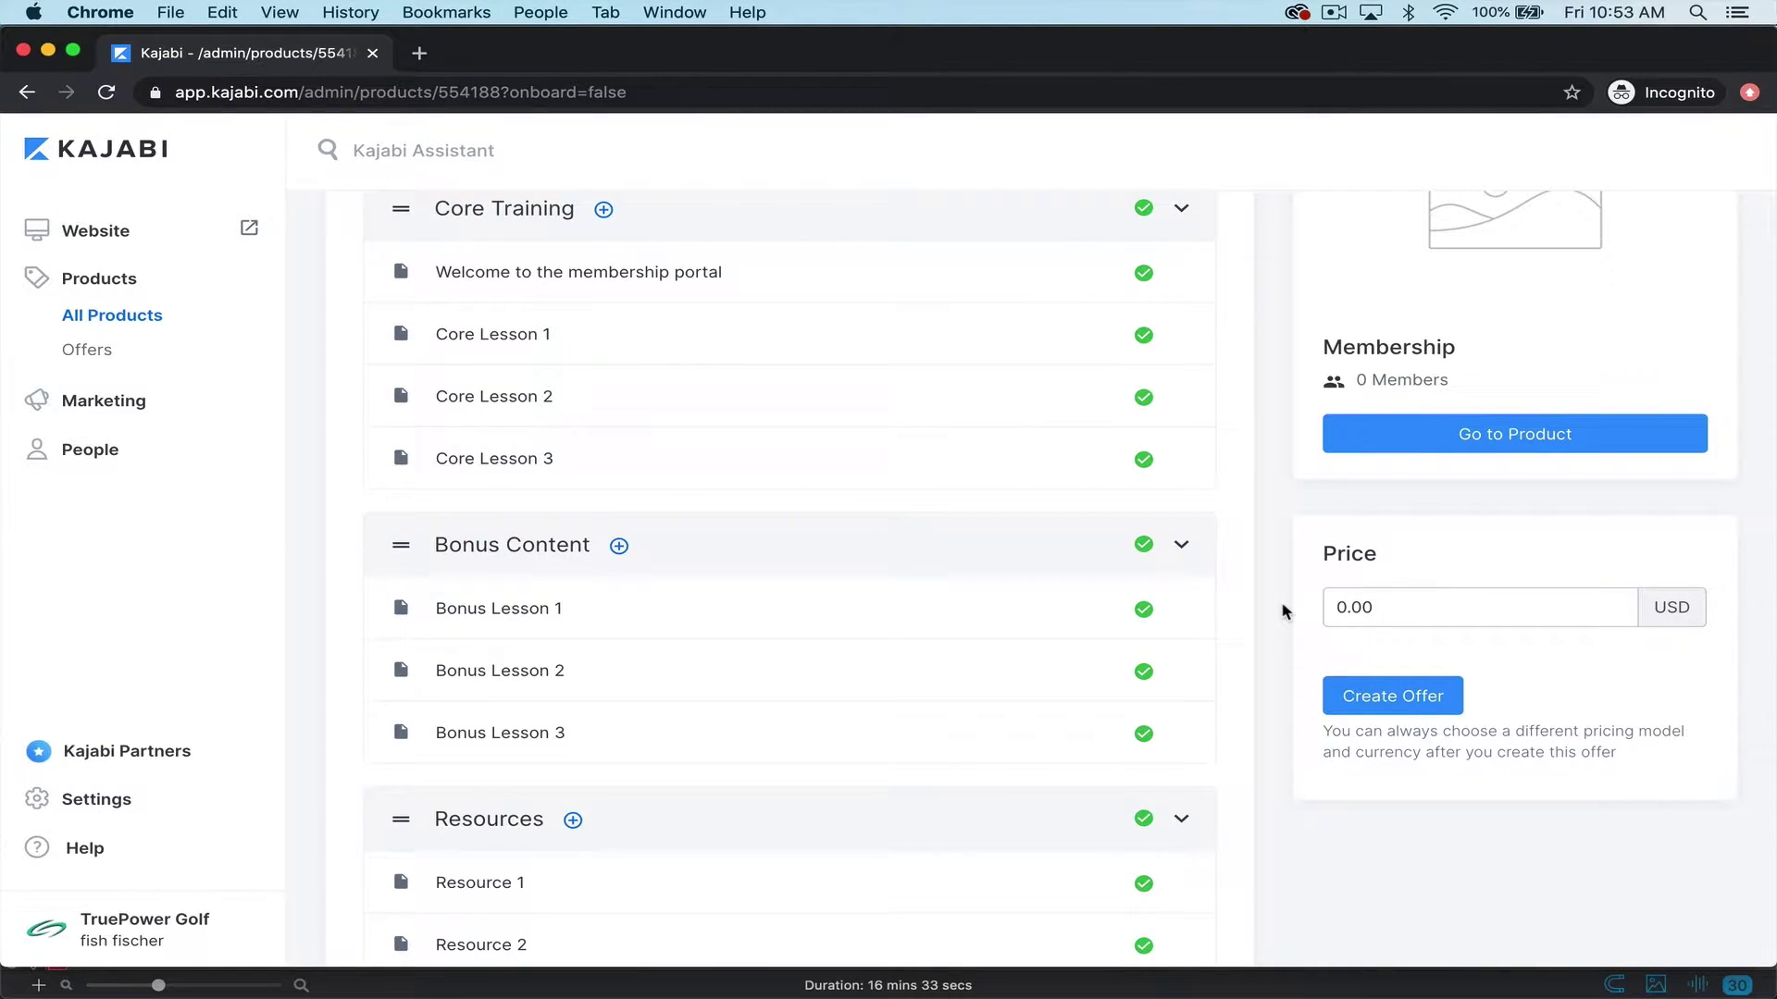
scroll(1281, 611, "down", 1)
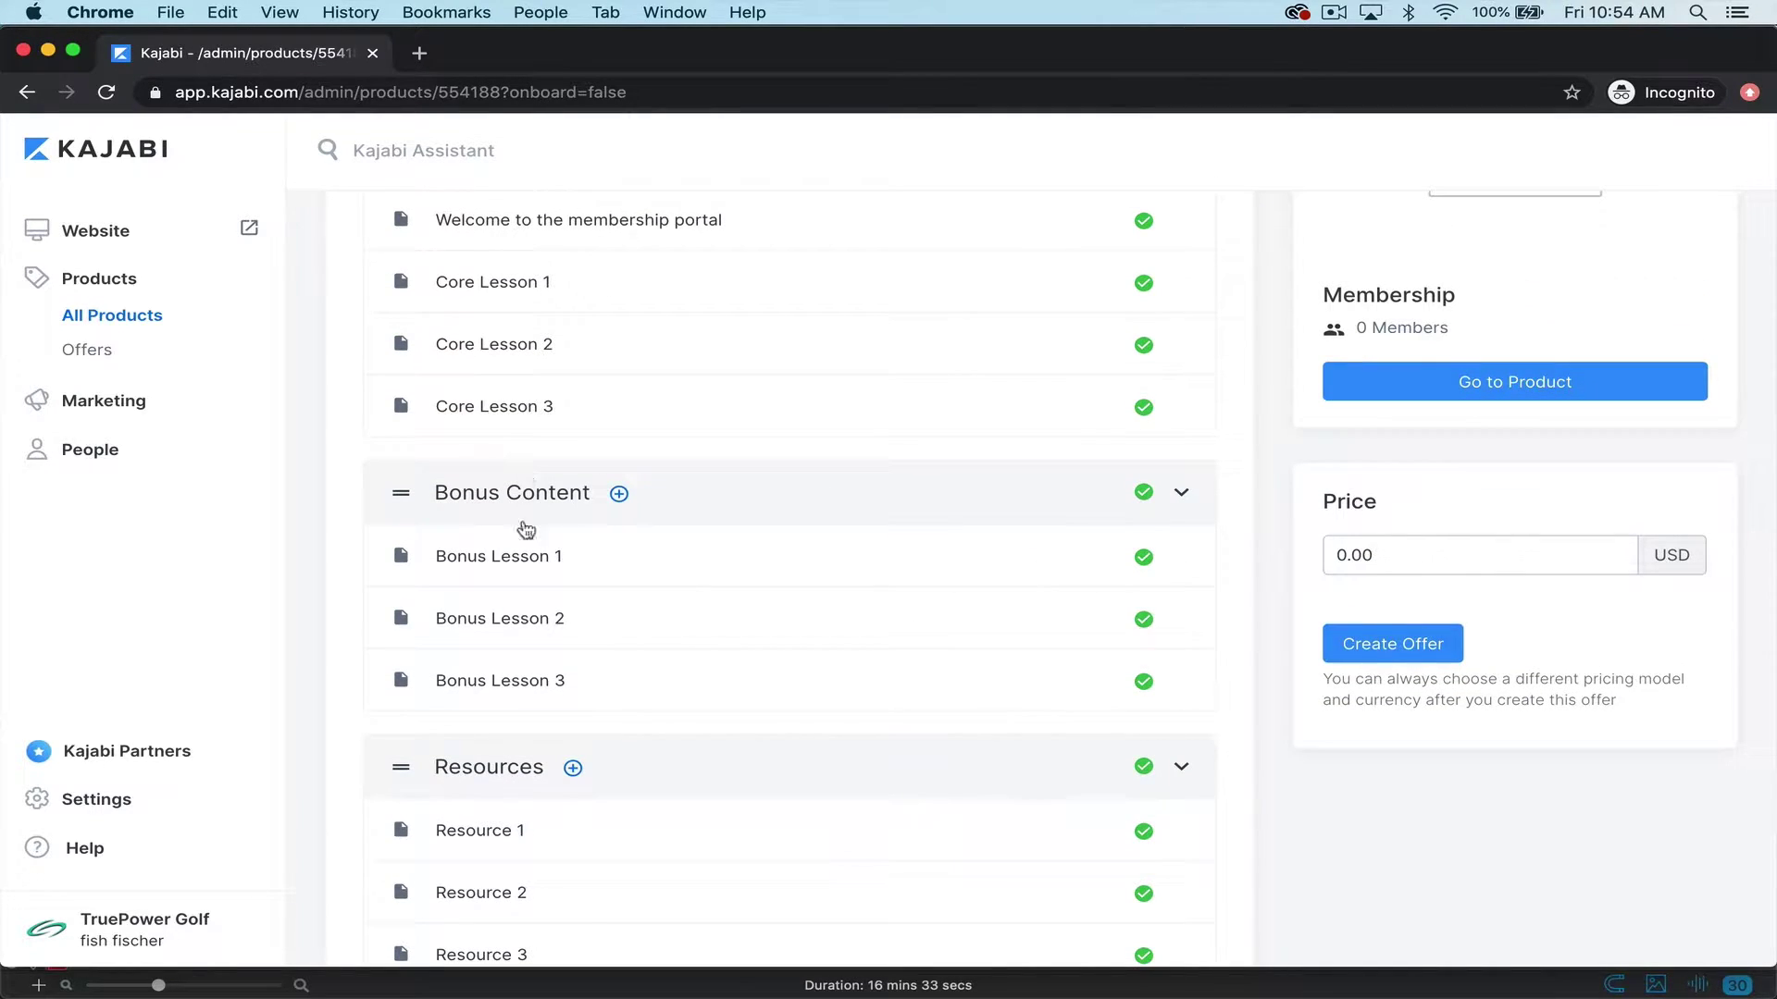
scroll(523, 560, "up", 5)
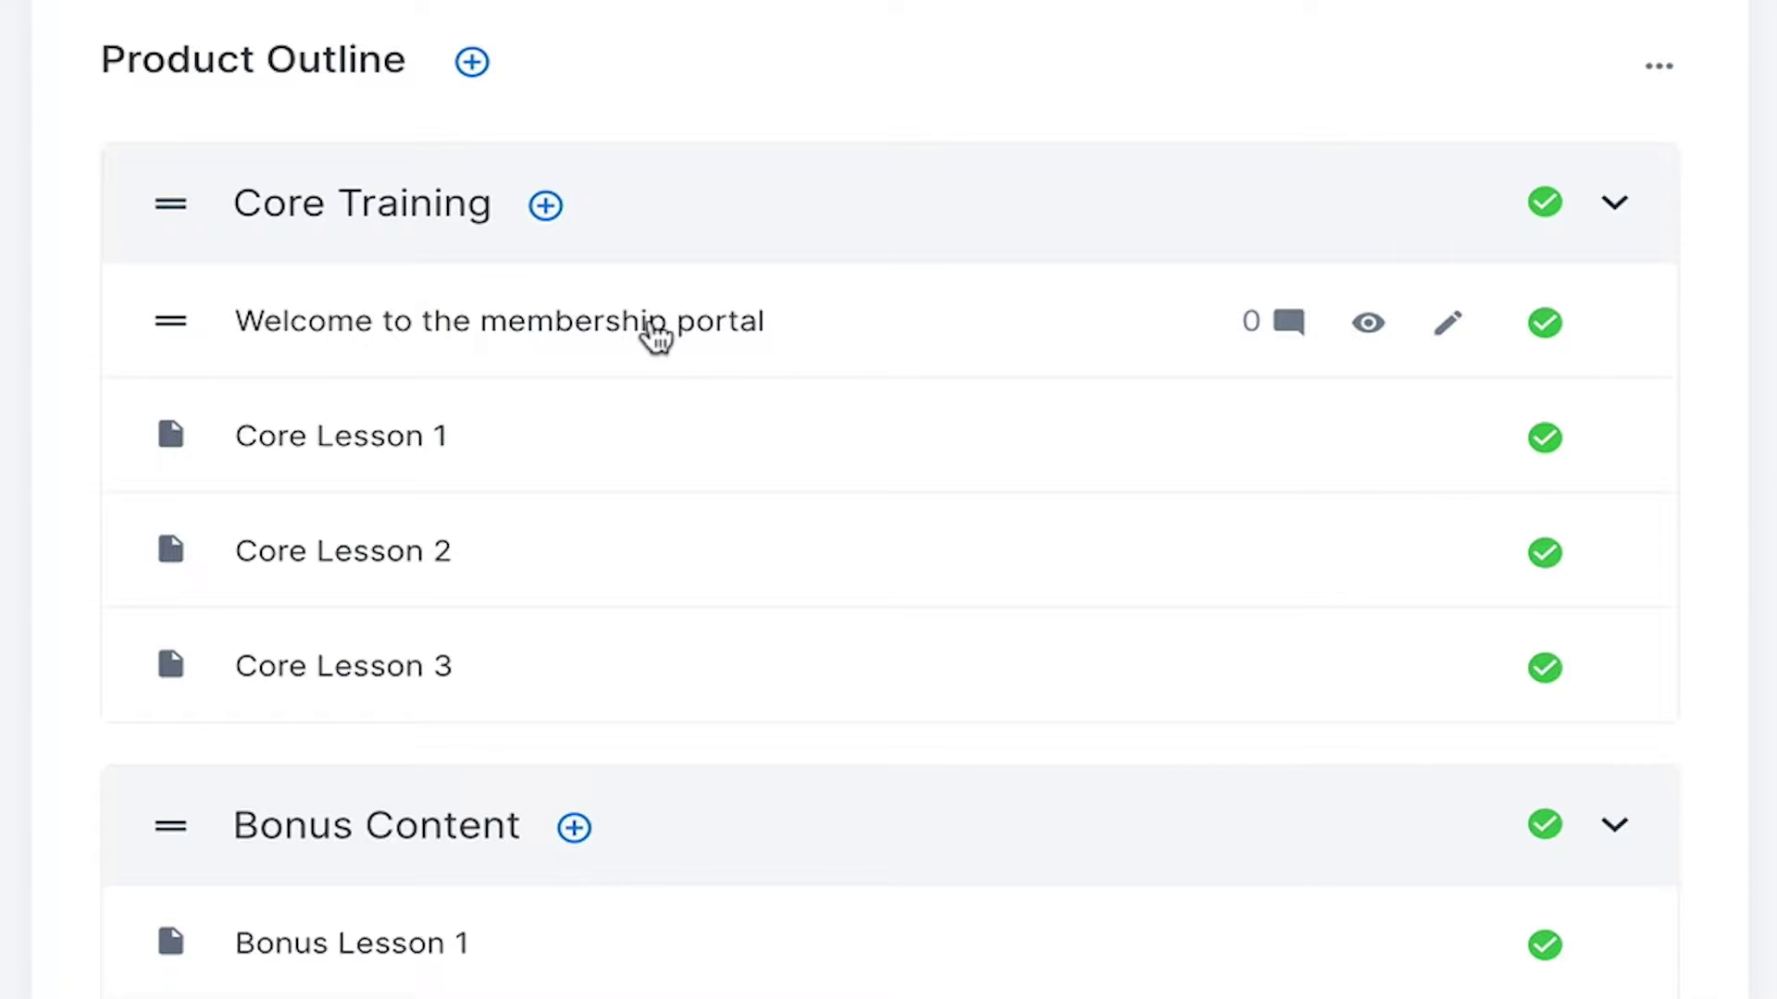
left_click(655, 335)
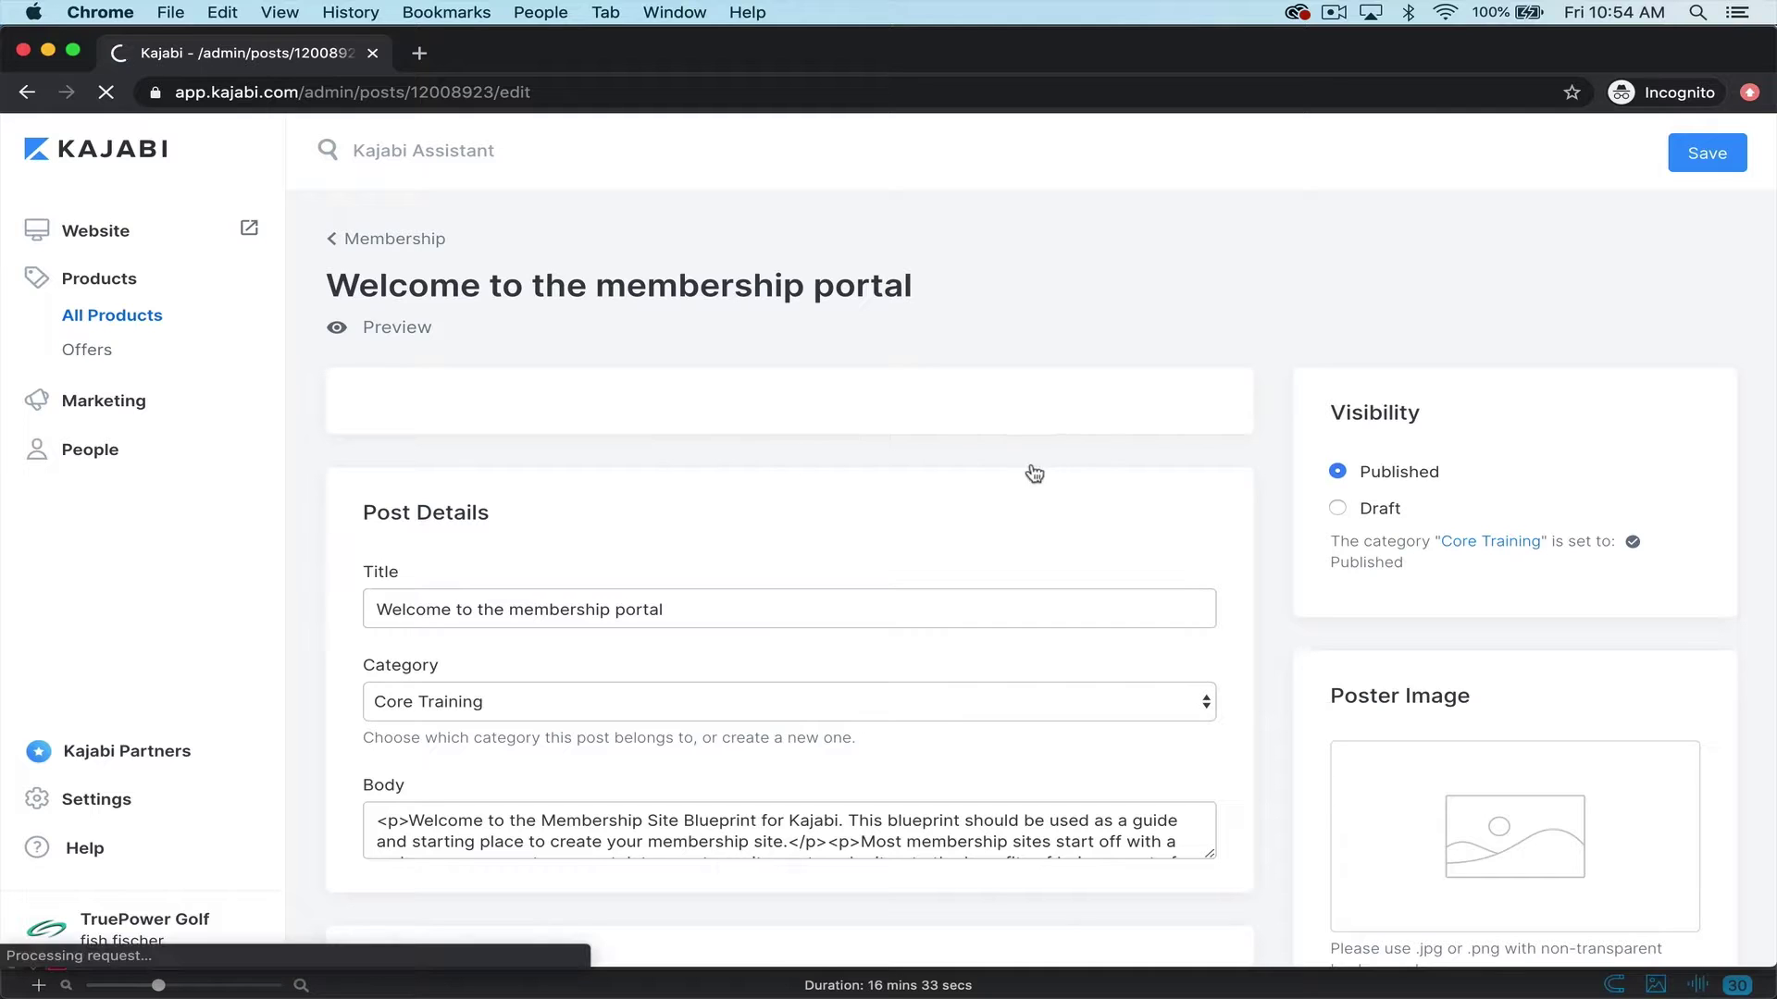
scroll(1042, 472, "down", 6)
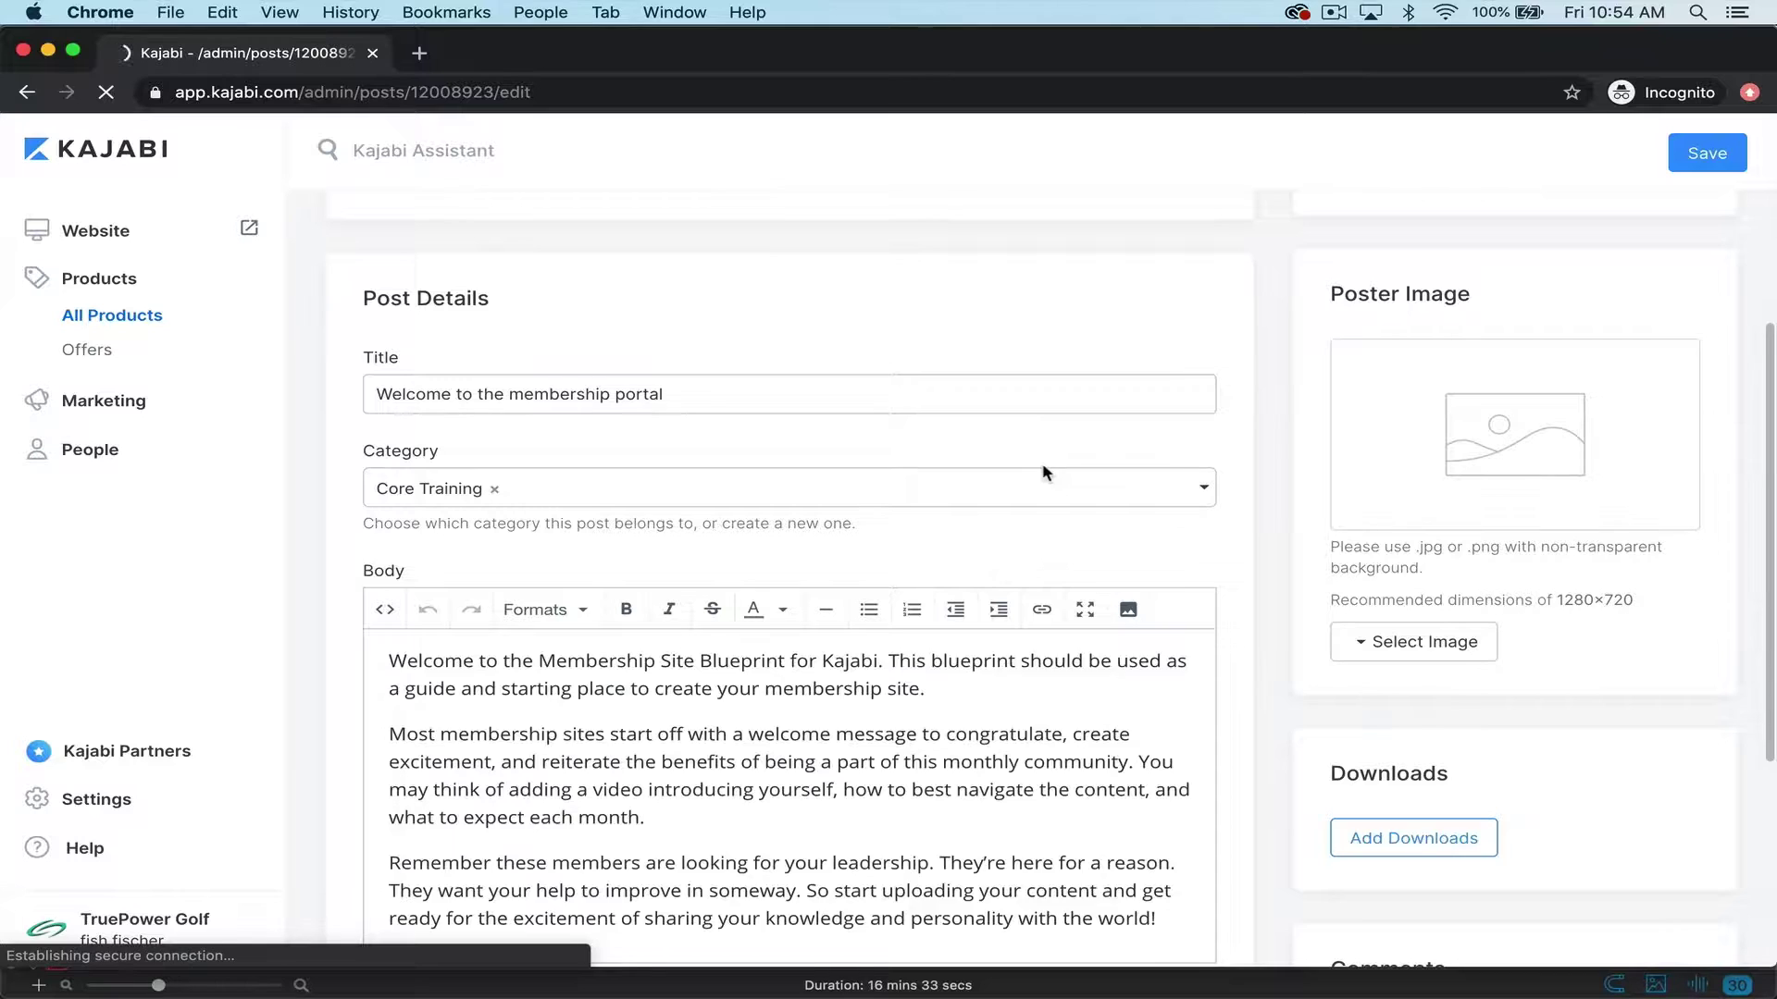
scroll(977, 525, "up", 1)
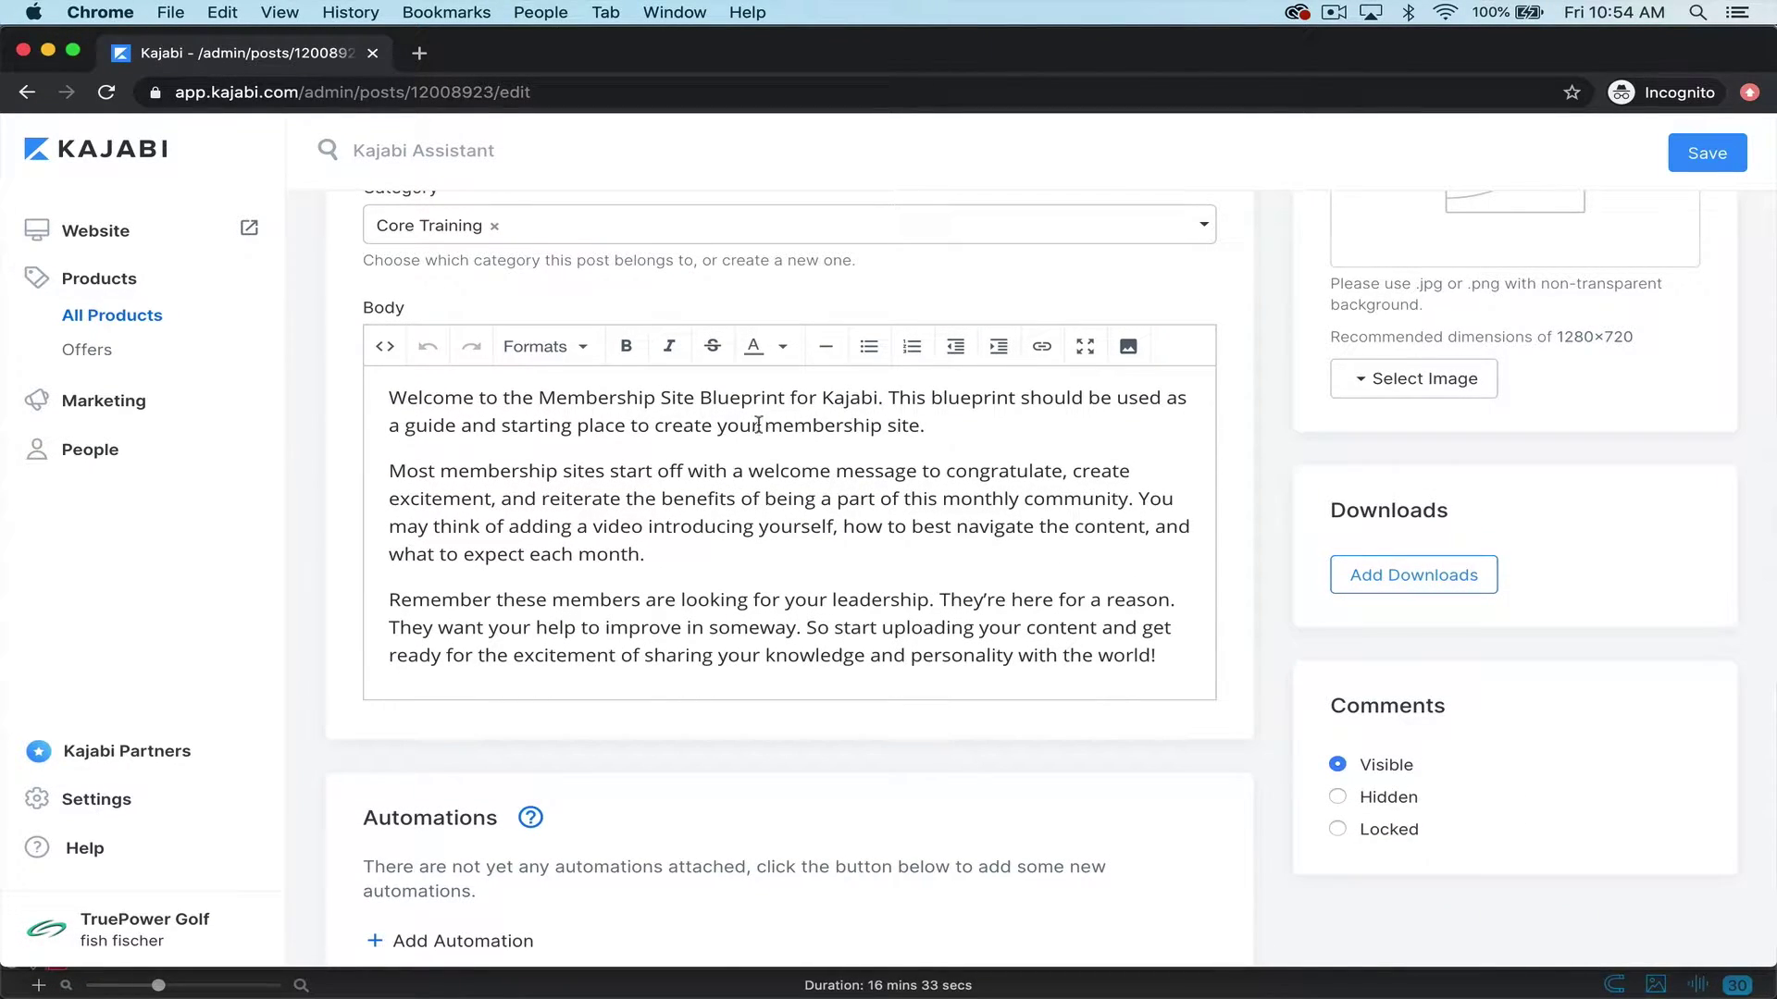
scroll(834, 414, "down", 3)
scroll(1250, 516, "up", 5)
scroll(1254, 517, "down", 3)
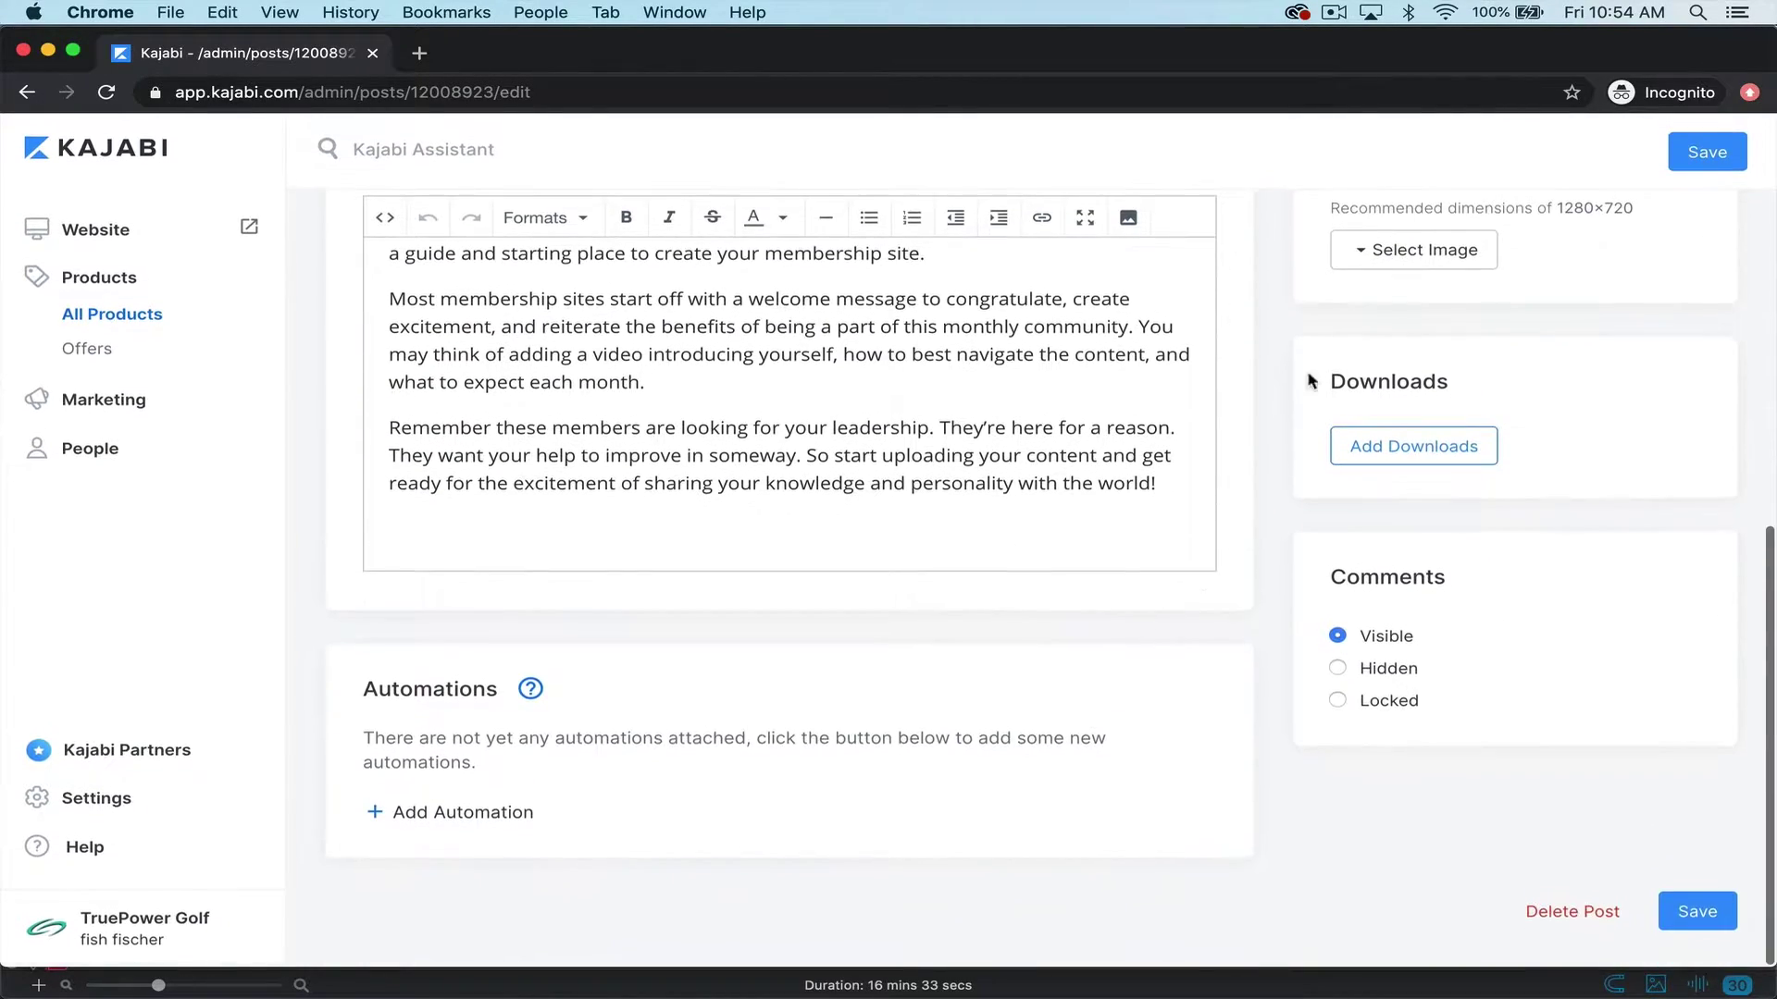
scroll(1399, 359, "up", 2)
scroll(1399, 379, "up", 12)
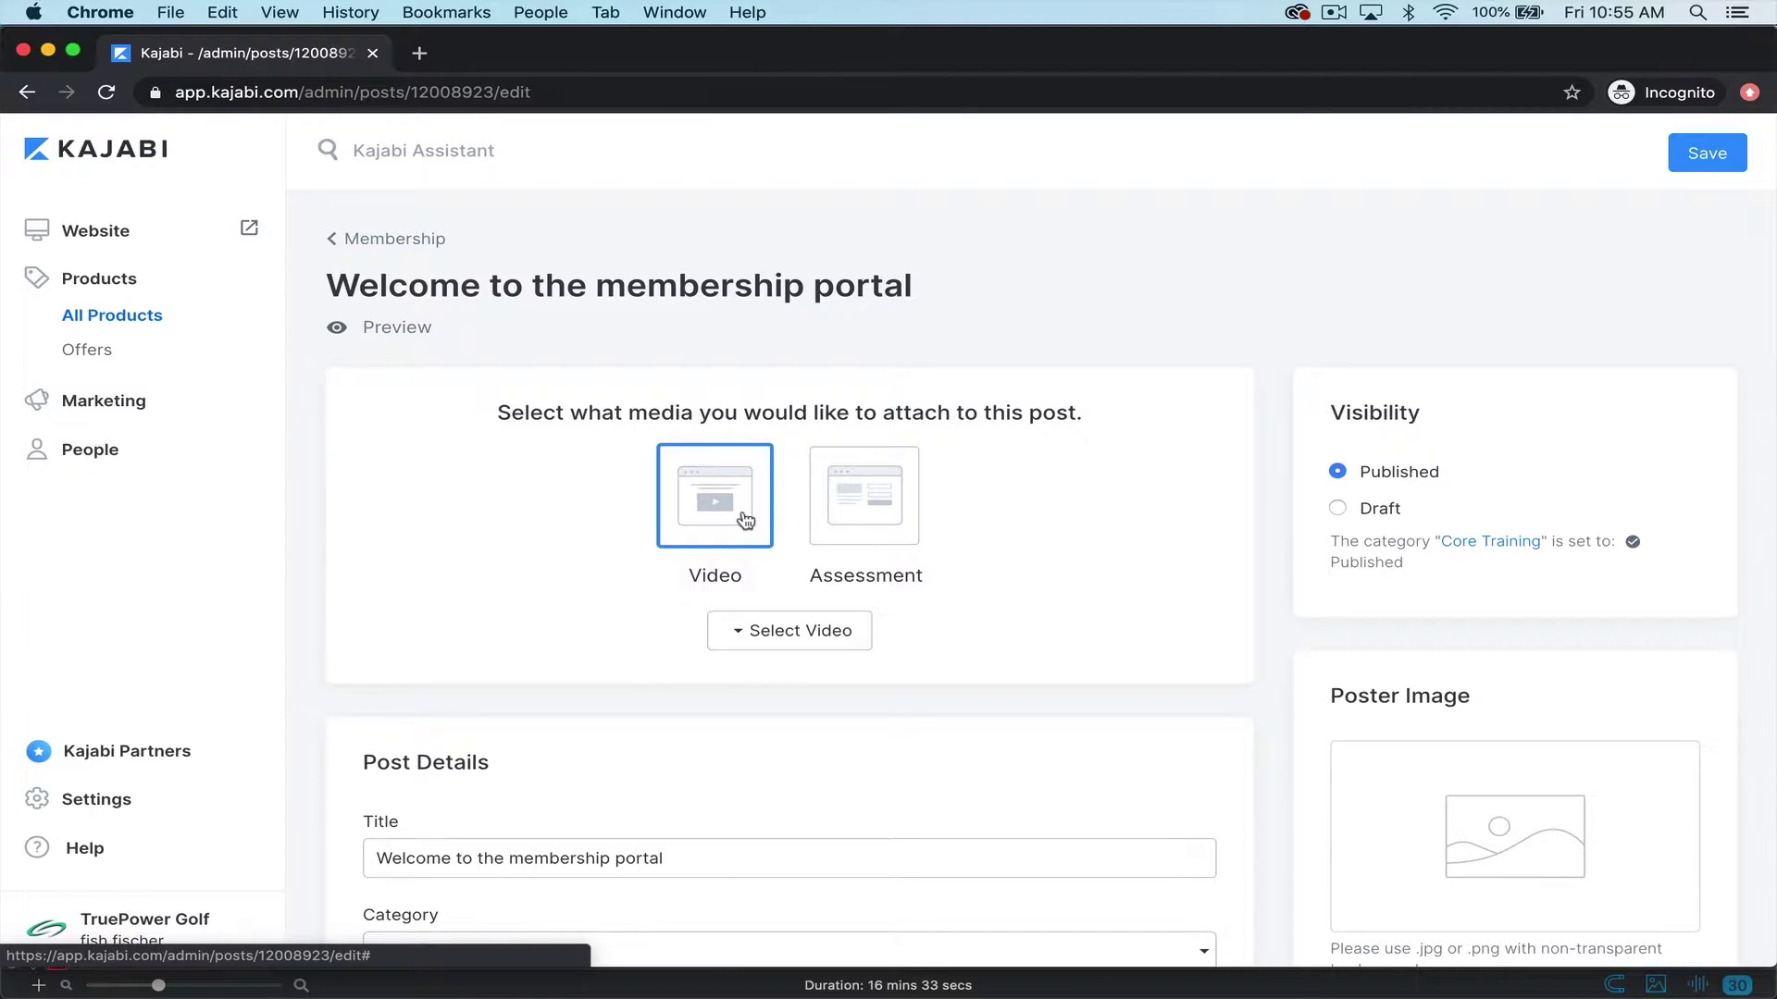
- Scroll The Silver Plan | Monthly Membership outline to review its Teaching Method, Bonus - Extras and Start With The Basics categories
scroll(1011, 583, "down", 6)
scroll(1009, 583, "up", 5)
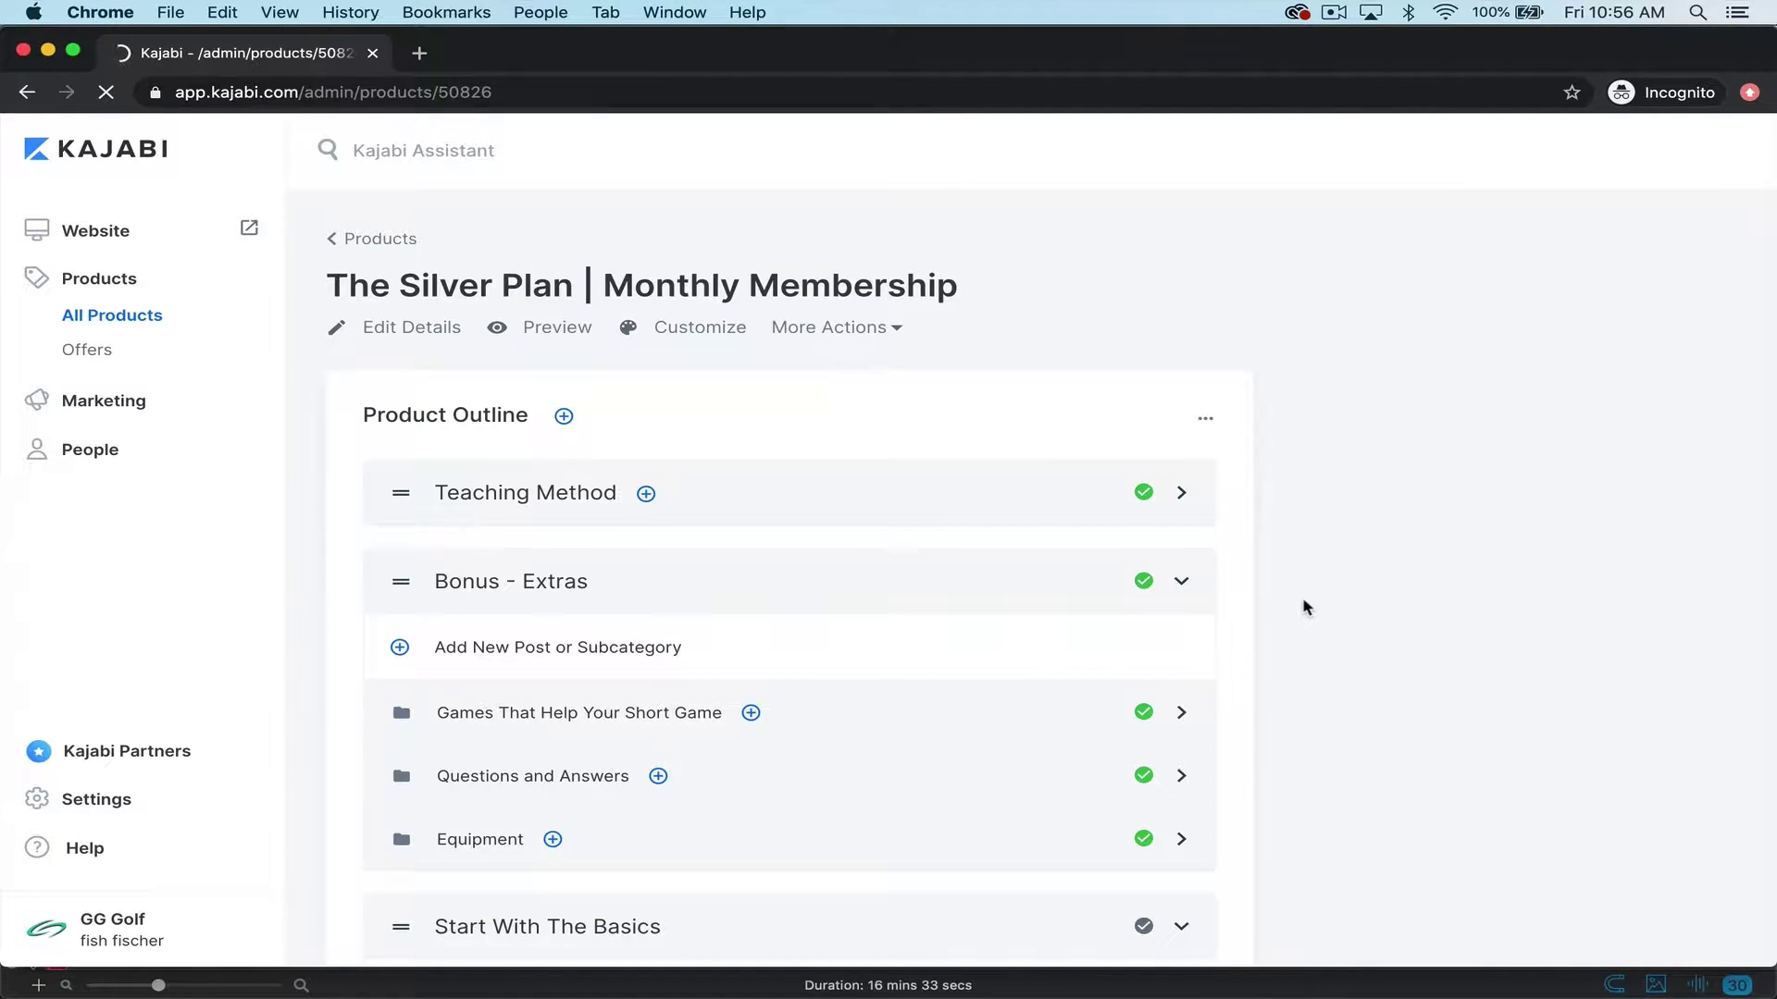
scroll(1304, 606, "down", 5)
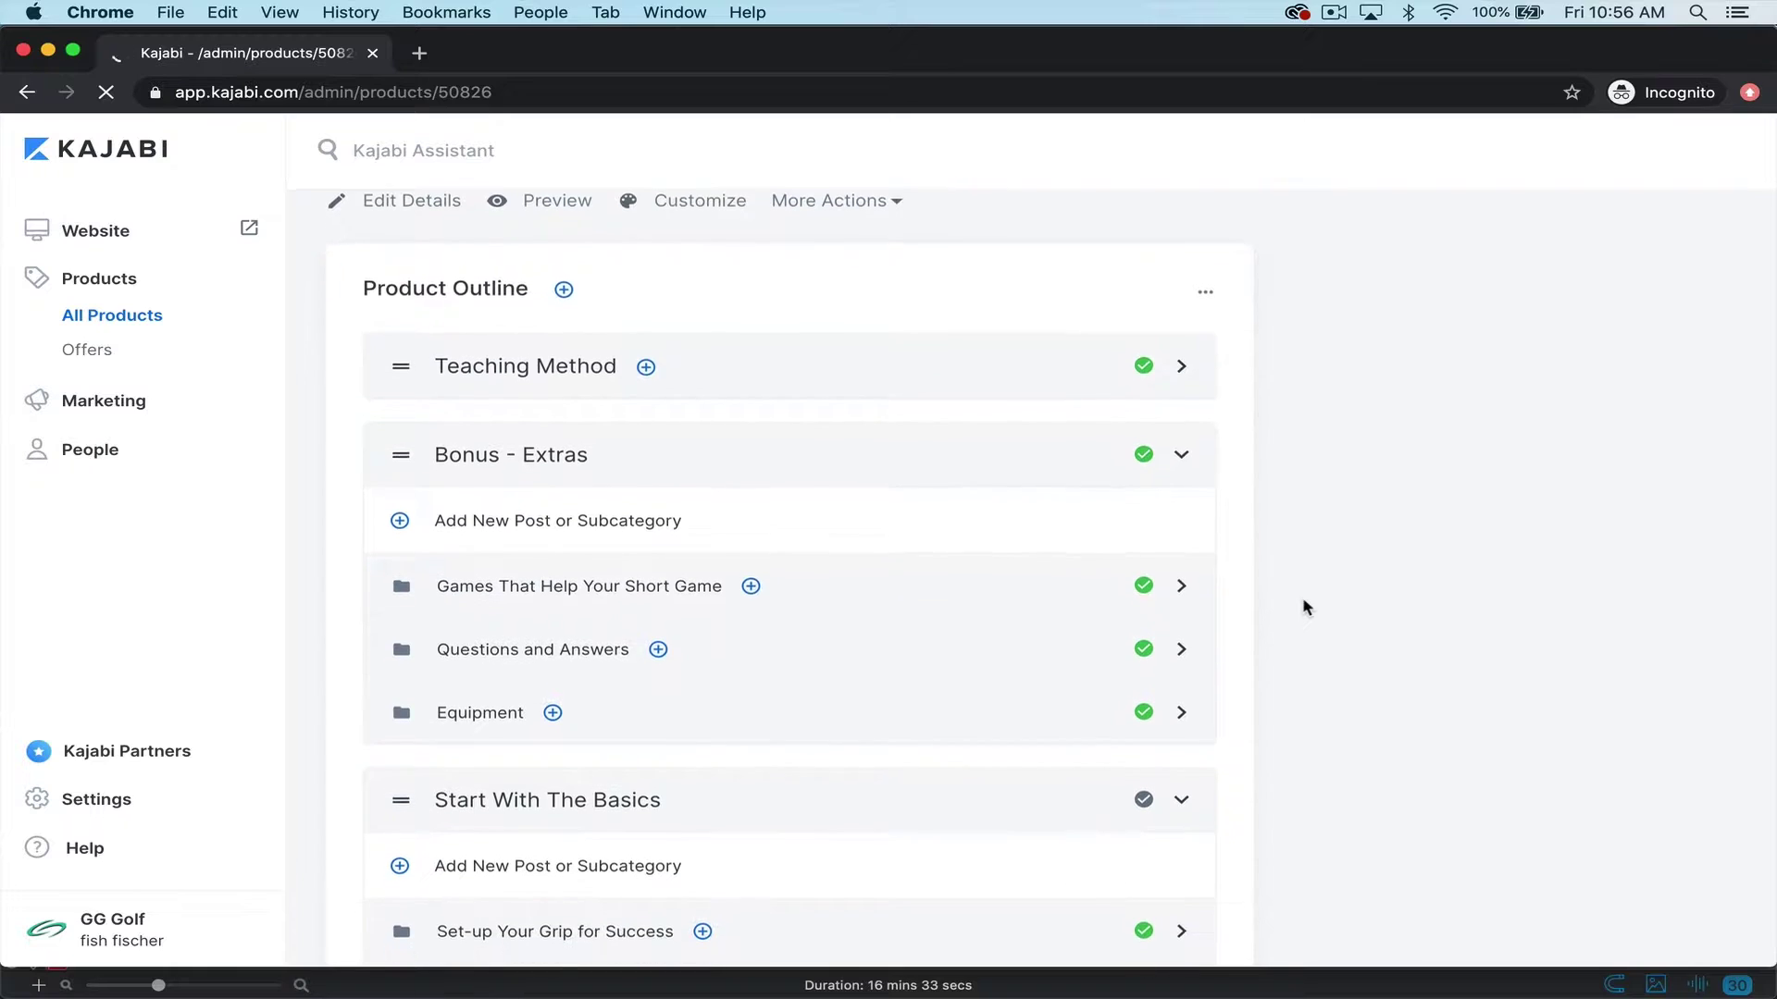
scroll(1305, 606, "down", 2)
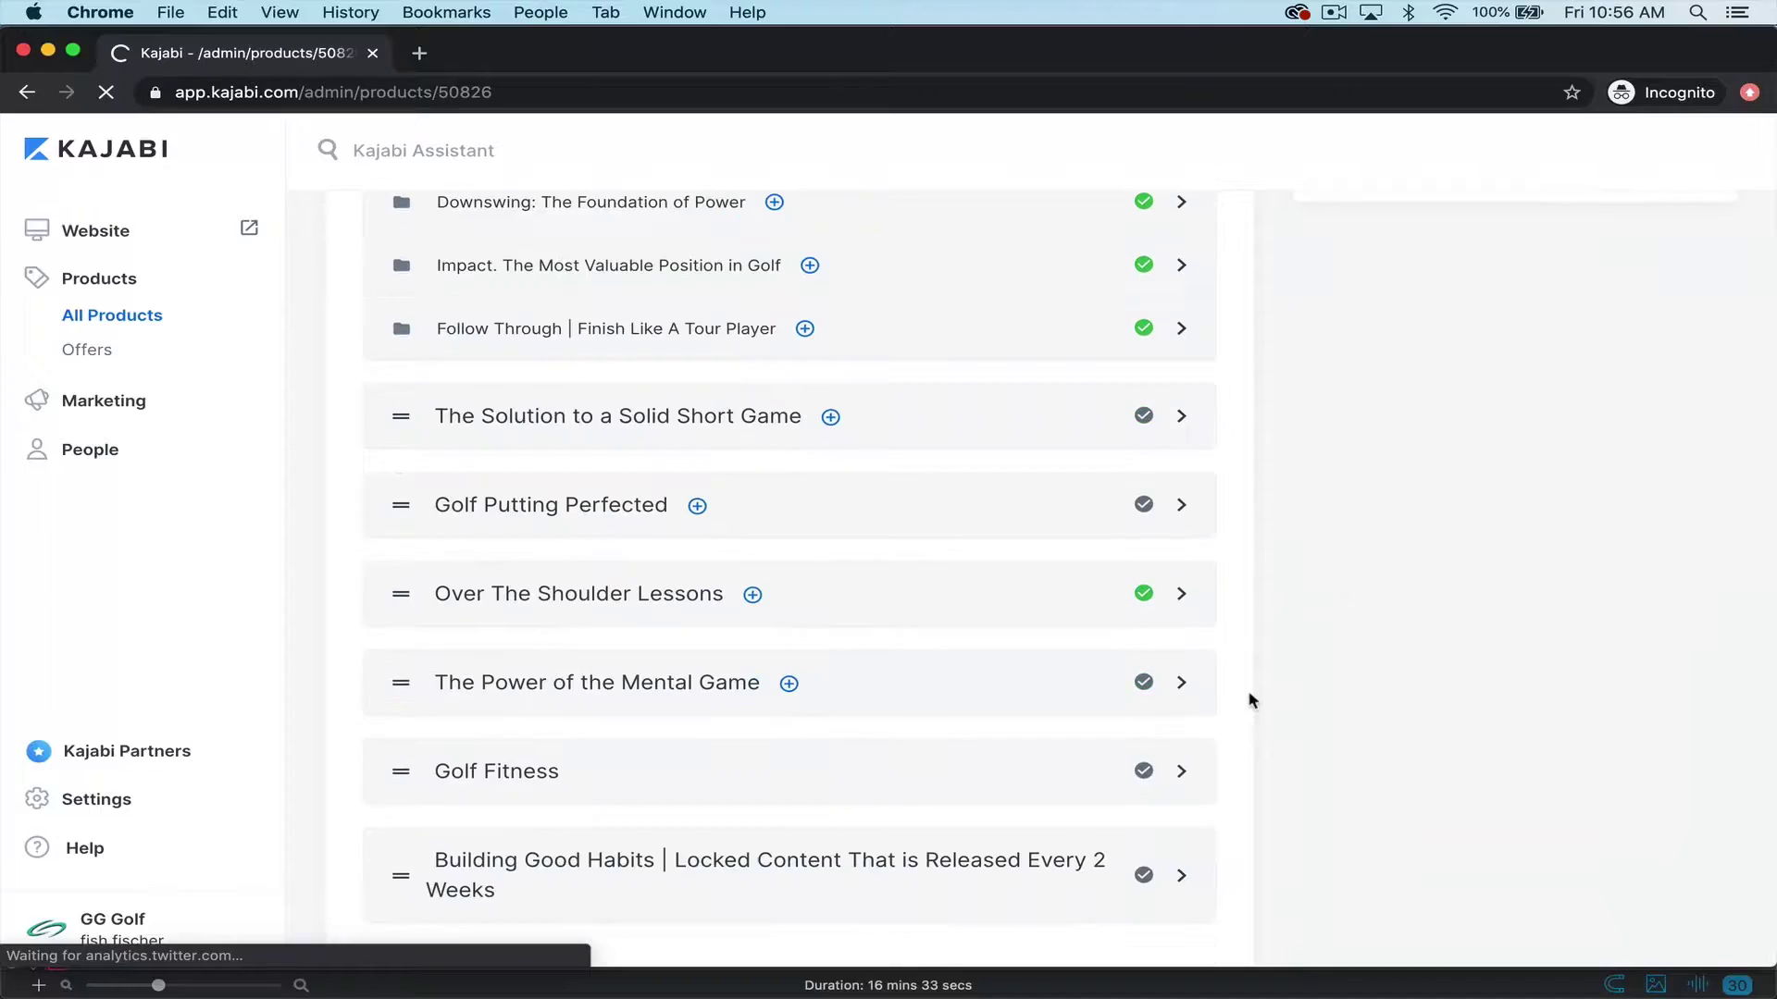
scroll(1249, 700, "down", 1)
scroll(1249, 701, "up", 10)
scroll(1249, 701, "down", 11)
scroll(1250, 701, "up", 8)
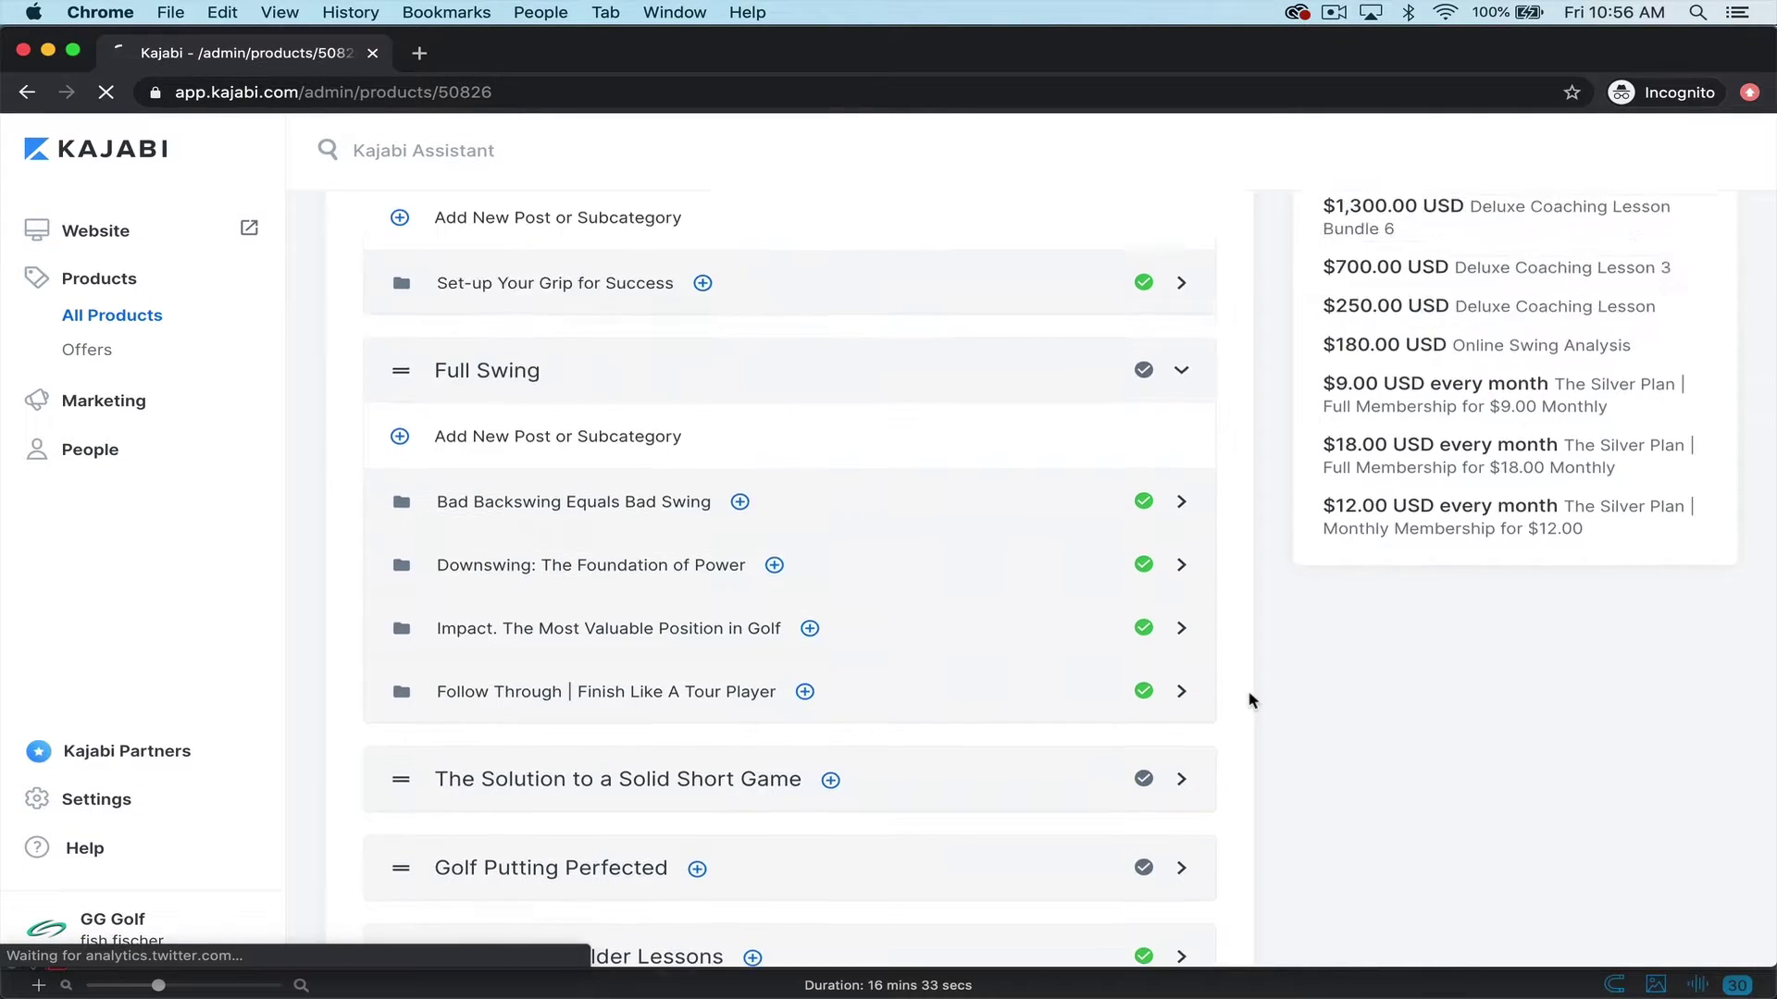
scroll(1249, 700, "up", 4)
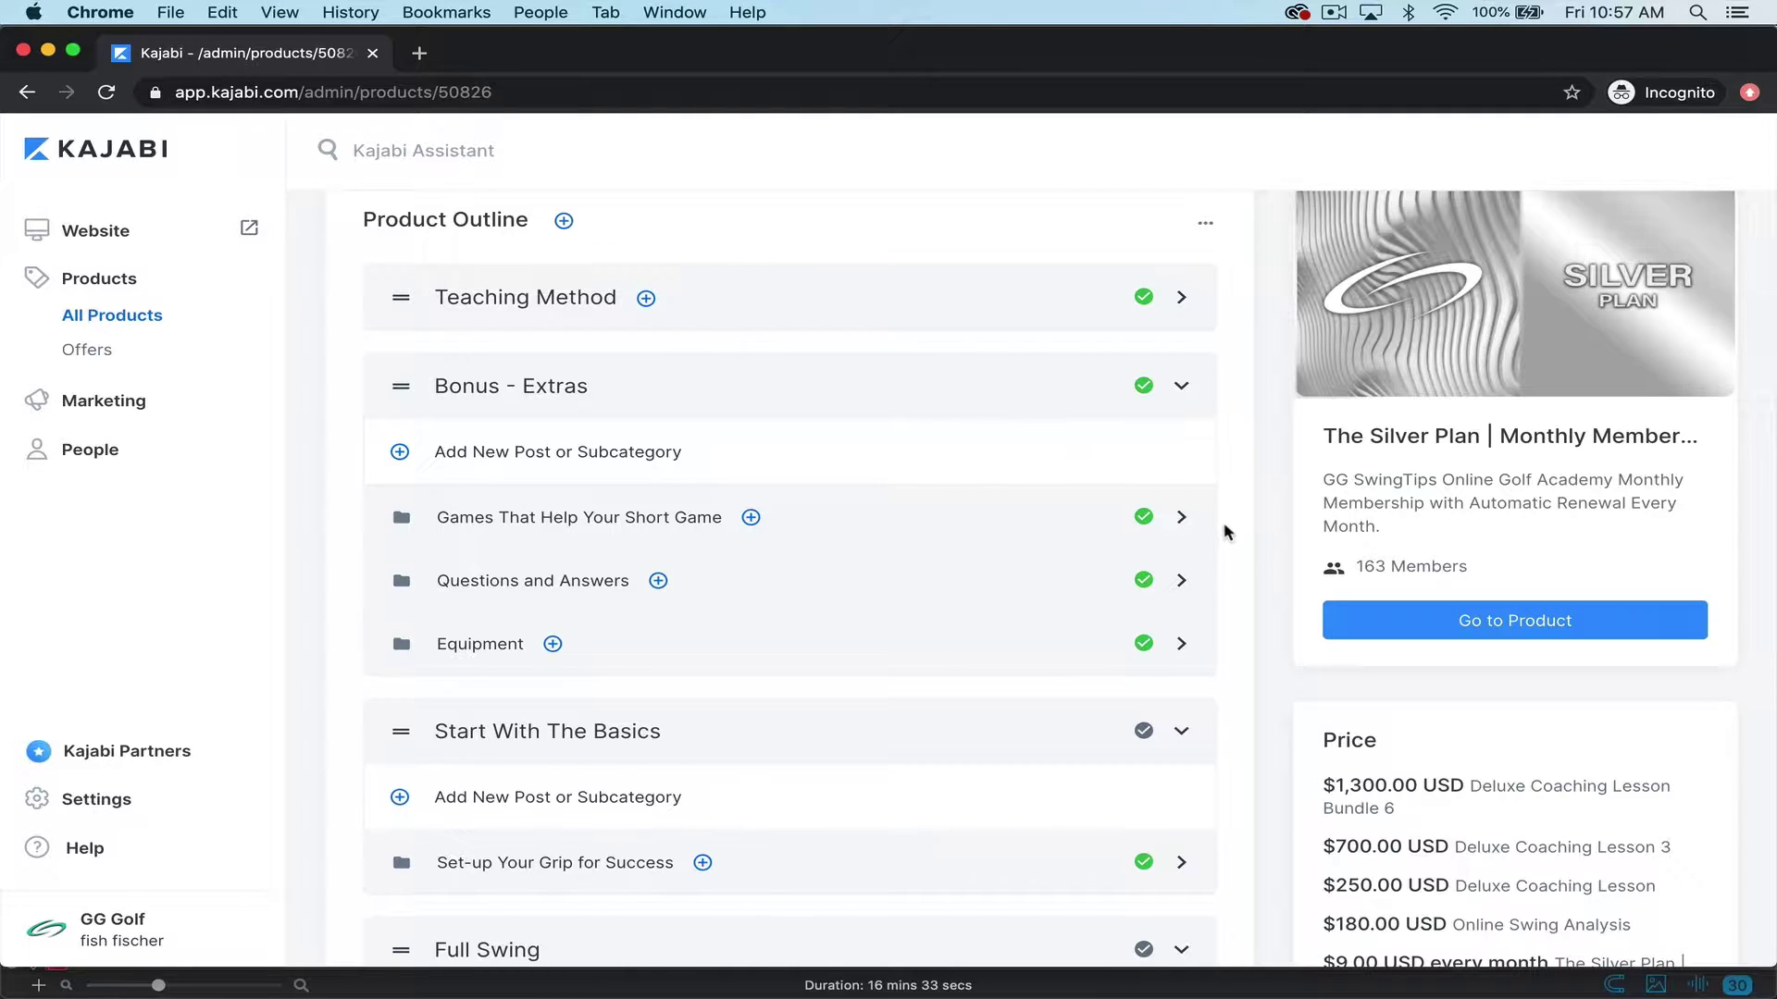
scroll(1225, 535, "down", 5)
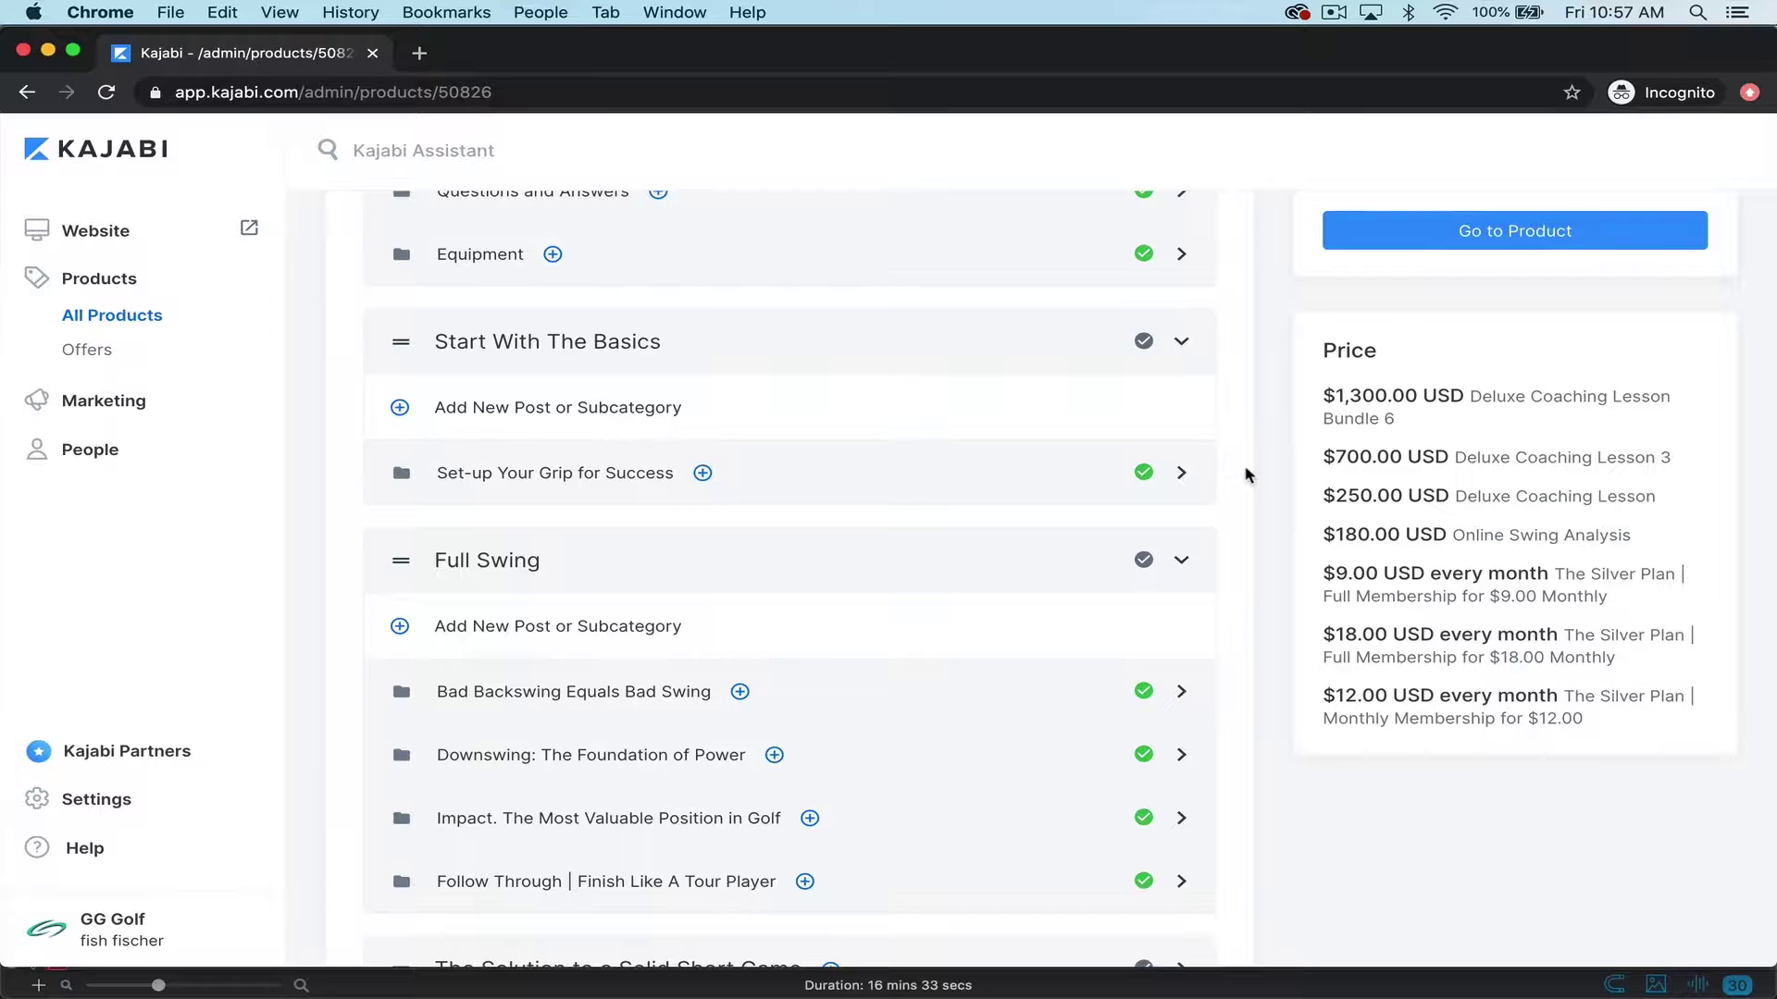
scroll(1246, 475, "down", 4)
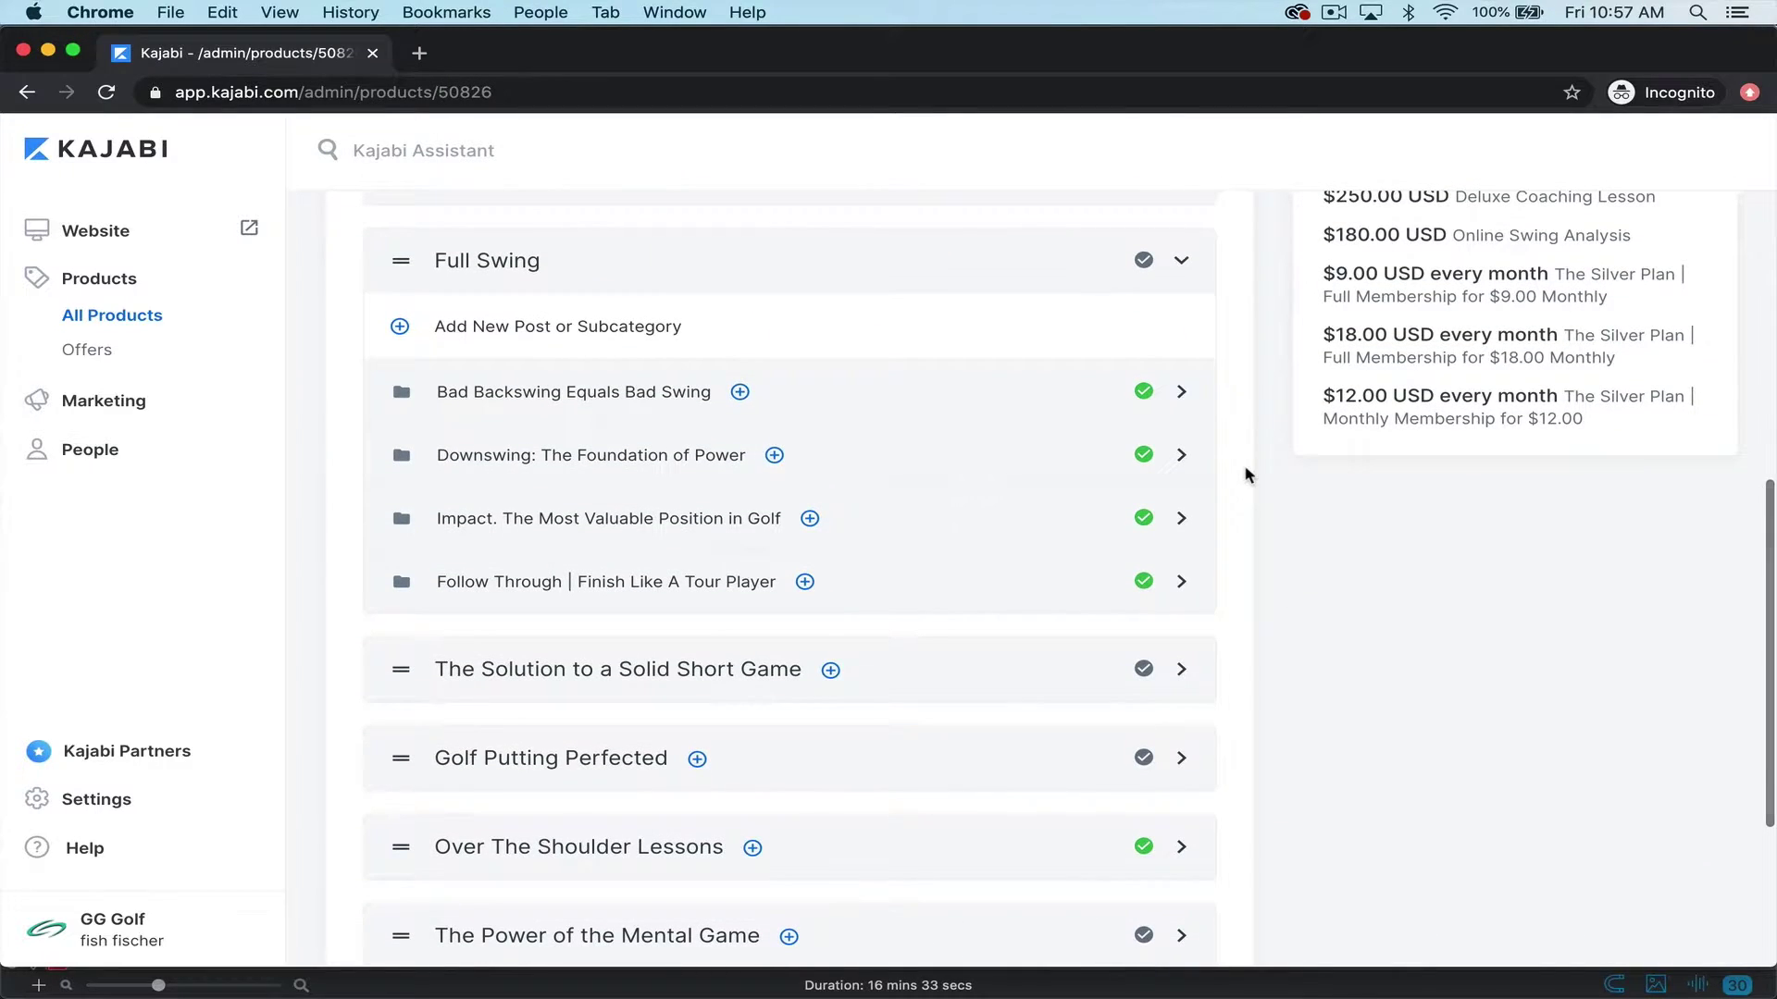
scroll(1245, 475, "down", 4)
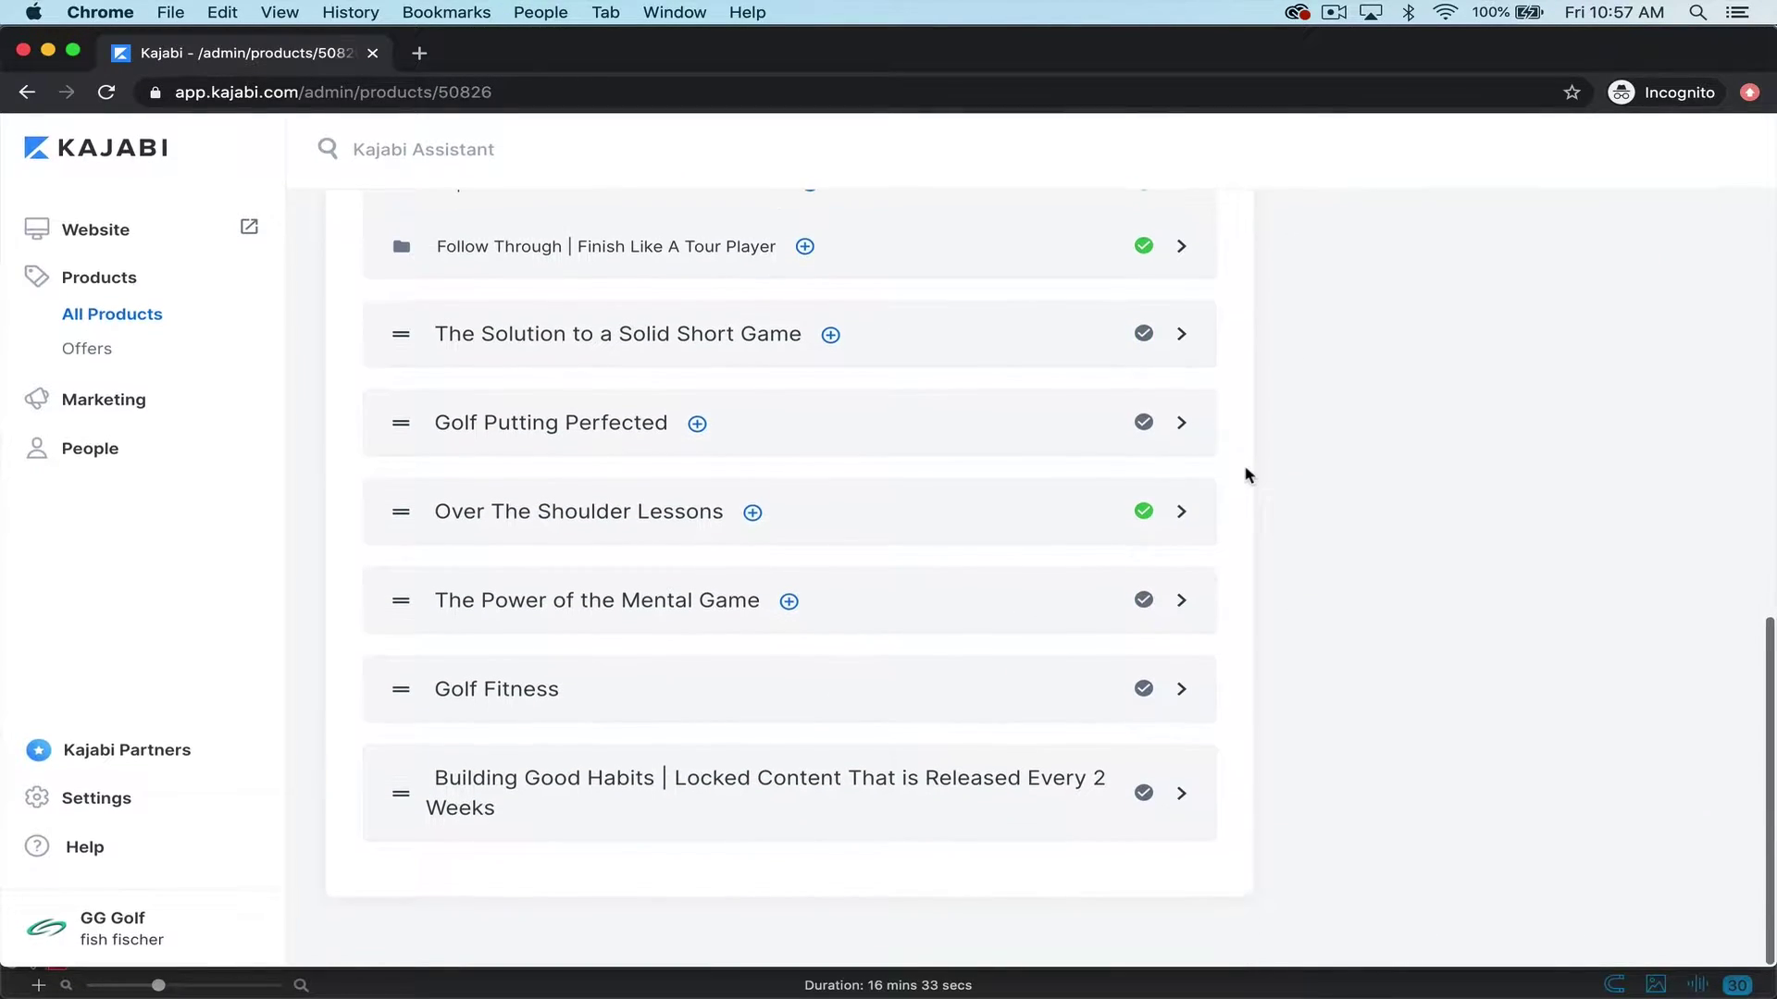